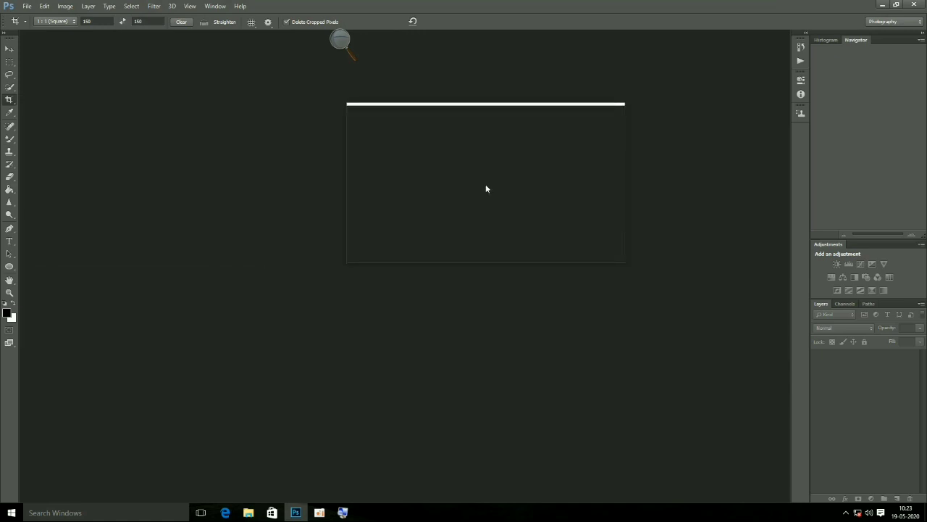
- Create a Custom-preset document named tamil, 4000 pixels wide, with a white background
{"action": "mouse_move", "coordinate": [486, 188]}
{"action": "left_mouse_down"}
{"action": "mouse_move", "coordinate": [434, 185]}
{"action": "mouse_move", "coordinate": [377, 199]}
{"action": "left_mouse_up"}
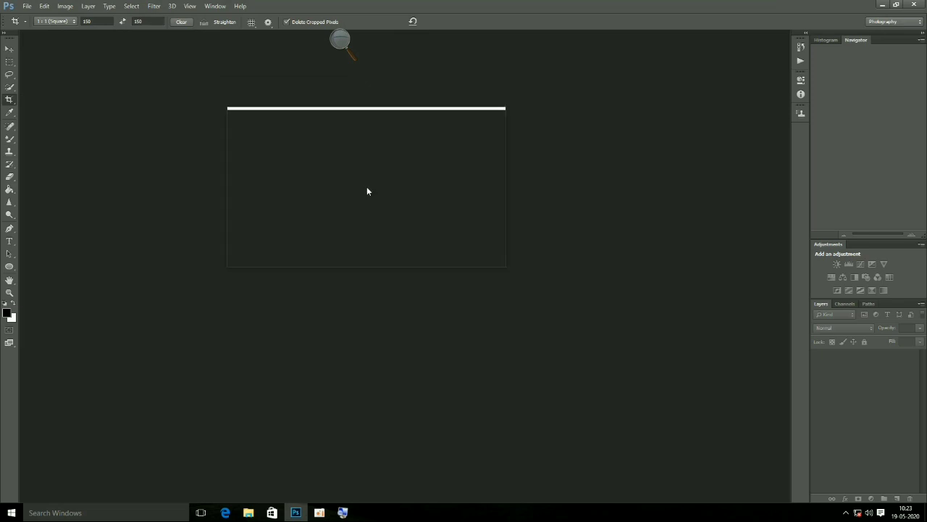
{"action": "left_click_drag", "start_coordinate": [367, 192], "coordinate": [325, 46]}
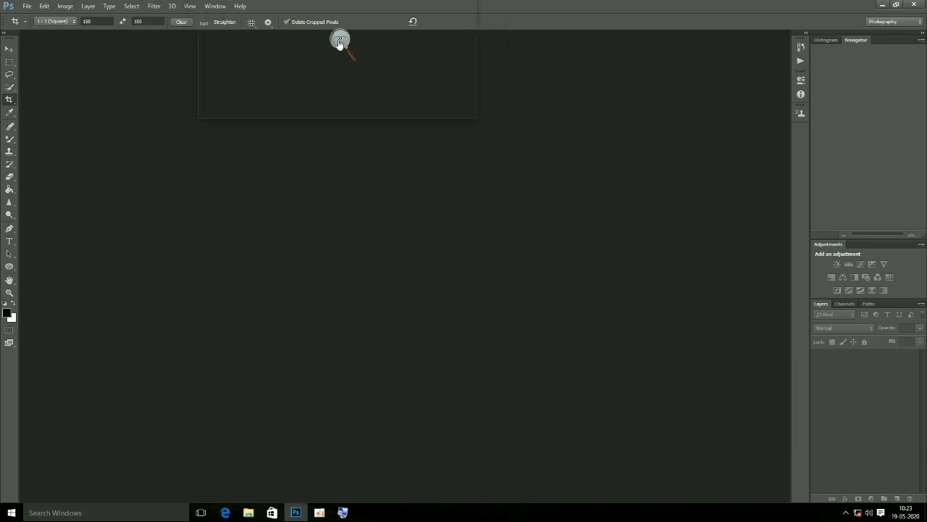
{"action": "left_click", "coordinate": [352, 47]}
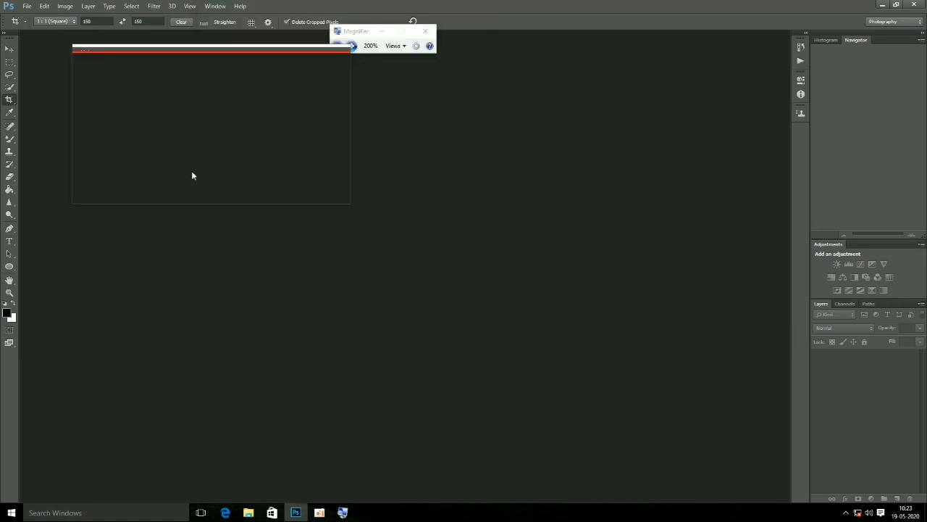
{"action": "left_click", "coordinate": [28, 7]}
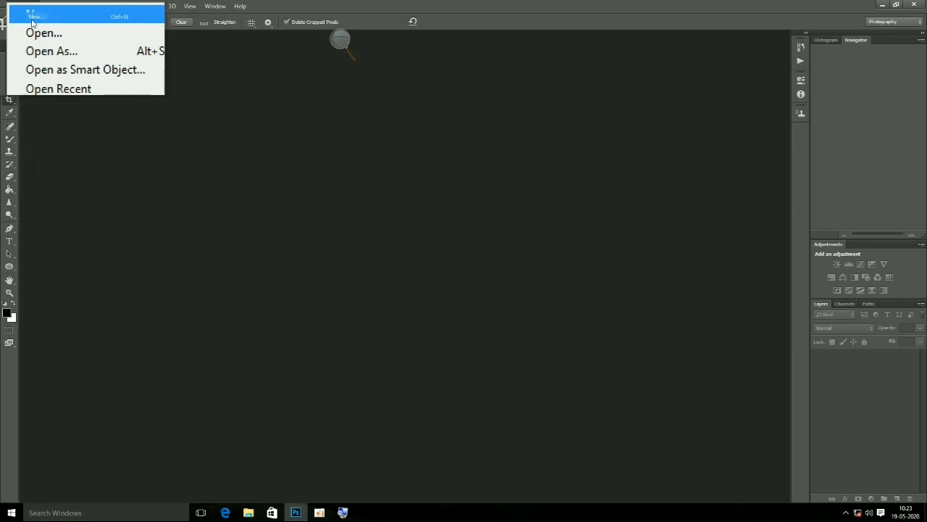
{"action": "left_click", "coordinate": [32, 13]}
{"action": "type", "text": "tamil"}
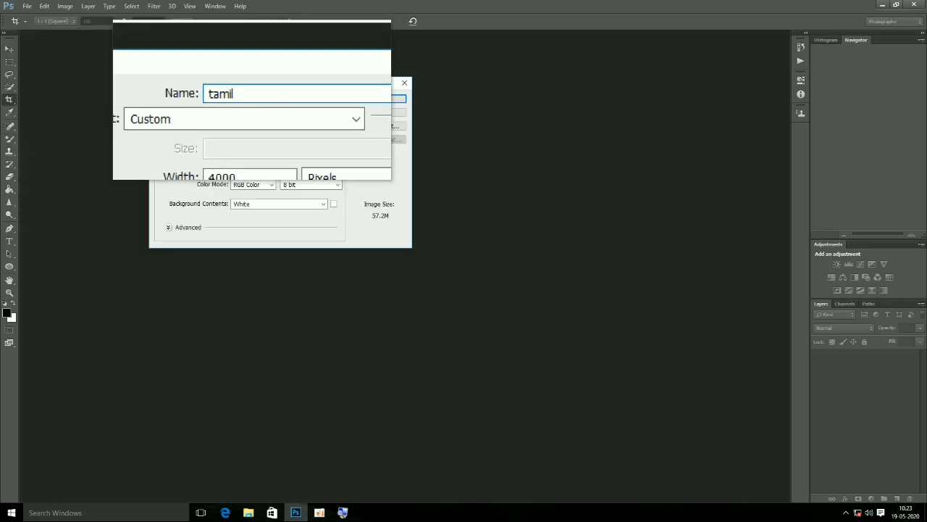
{"action": "left_click", "coordinate": [251, 114]}
{"action": "left_click", "coordinate": [251, 114]}
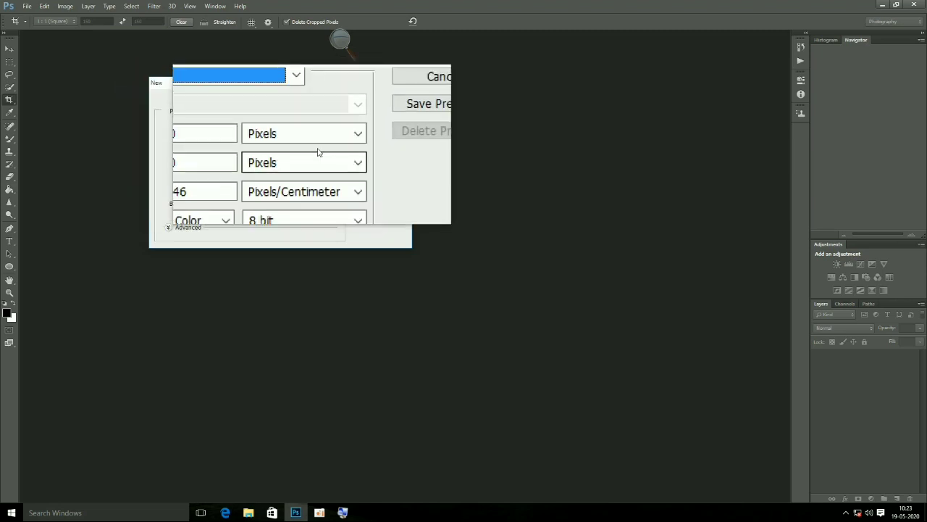
{"action": "left_click", "coordinate": [316, 148]}
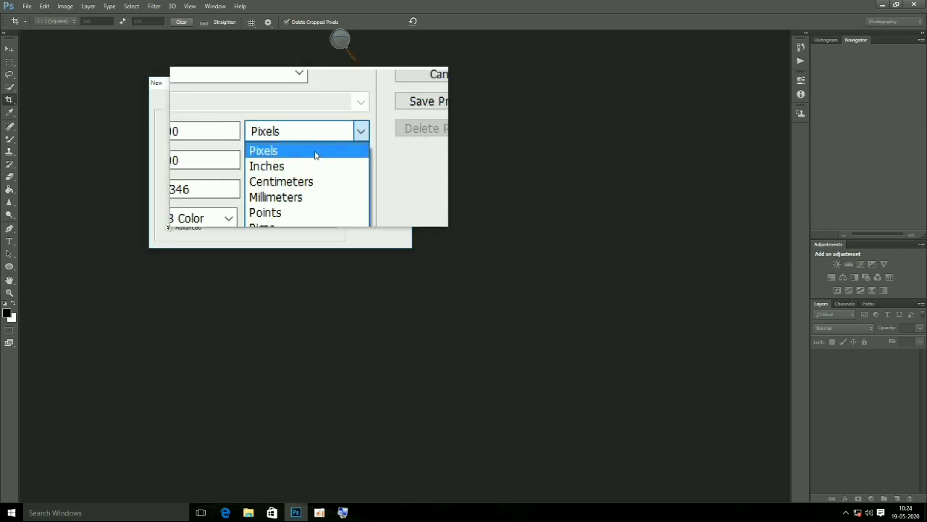
{"action": "left_click", "coordinate": [317, 150]}
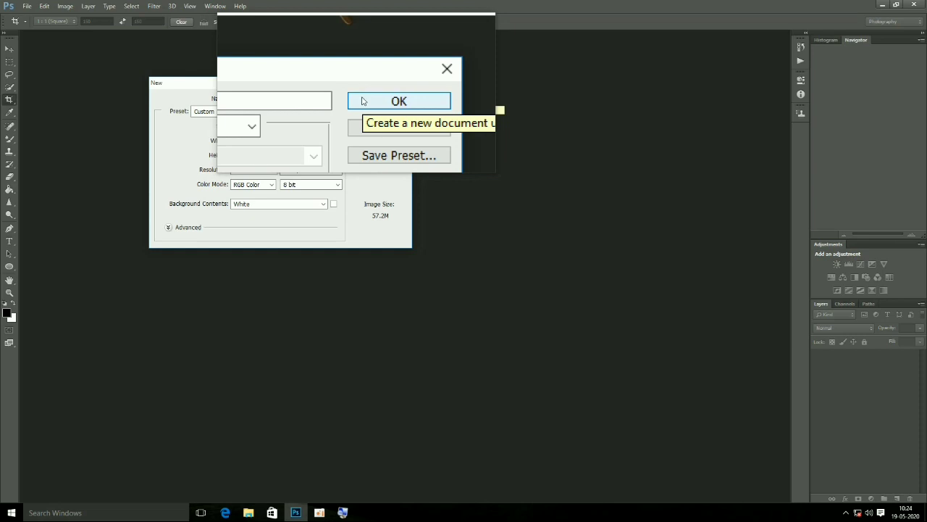
{"action": "left_click", "coordinate": [361, 102]}
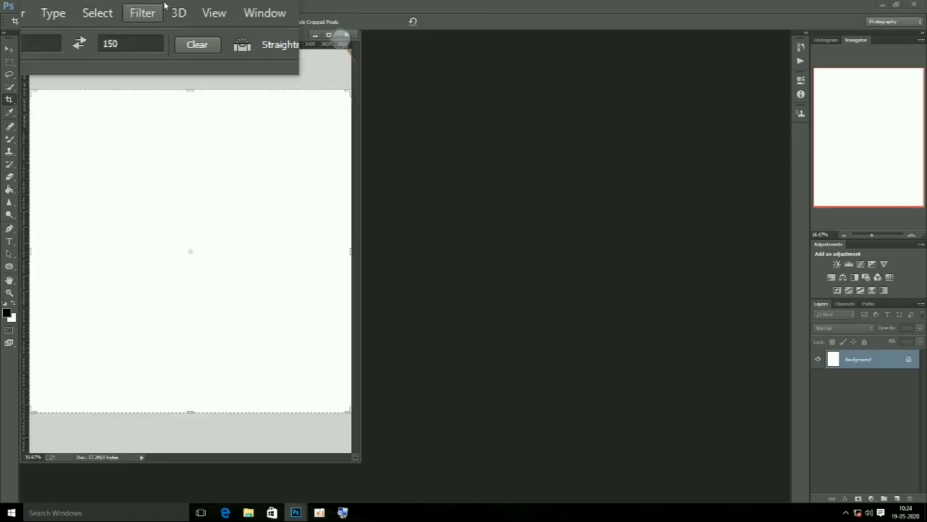
- Open the _DSC0523 knife photo in its own window beside the blank tamil canvas
{"action": "mouse_move", "coordinate": [143, 35]}
{"action": "left_mouse_down"}
{"action": "mouse_move", "coordinate": [268, 130]}
{"action": "mouse_move", "coordinate": [193, 27]}
{"action": "mouse_move", "coordinate": [184, 34]}
{"action": "left_mouse_up"}
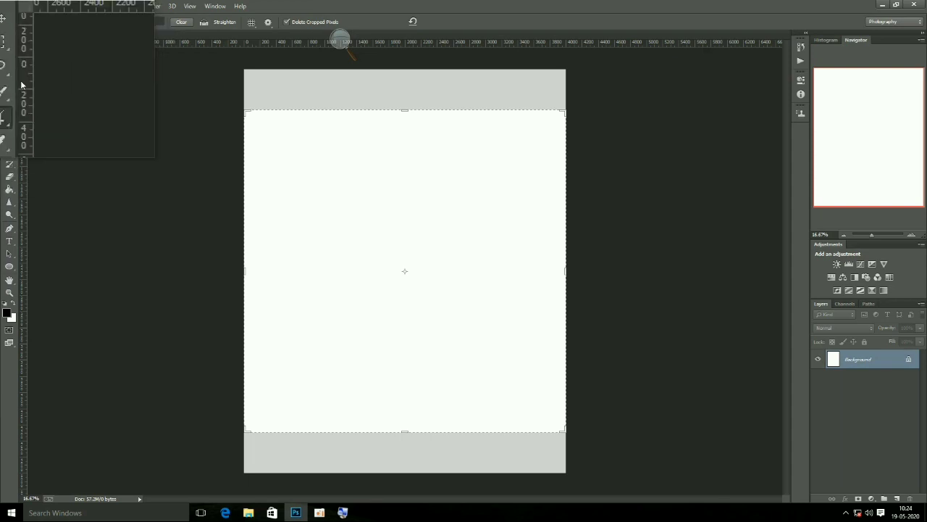
{"action": "left_click", "coordinate": [9, 61]}
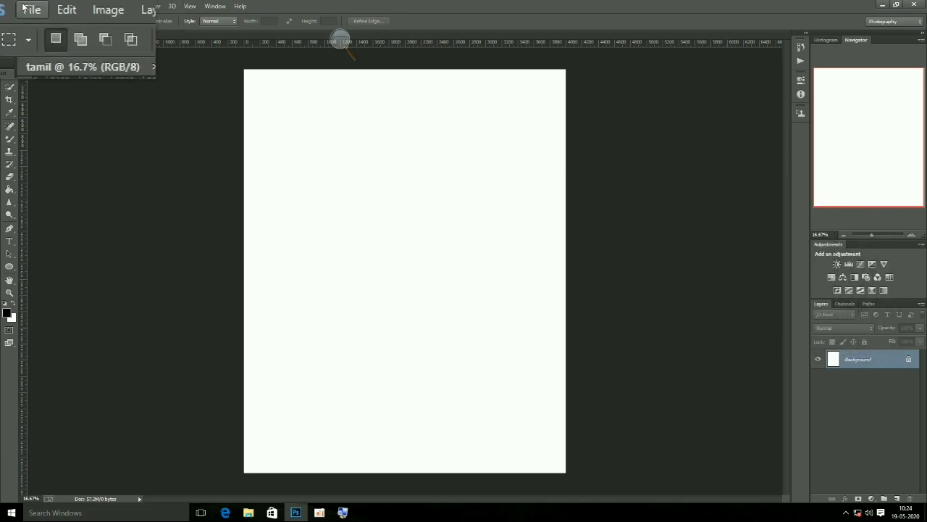
{"action": "left_click", "coordinate": [23, 8]}
{"action": "left_click", "coordinate": [39, 26]}
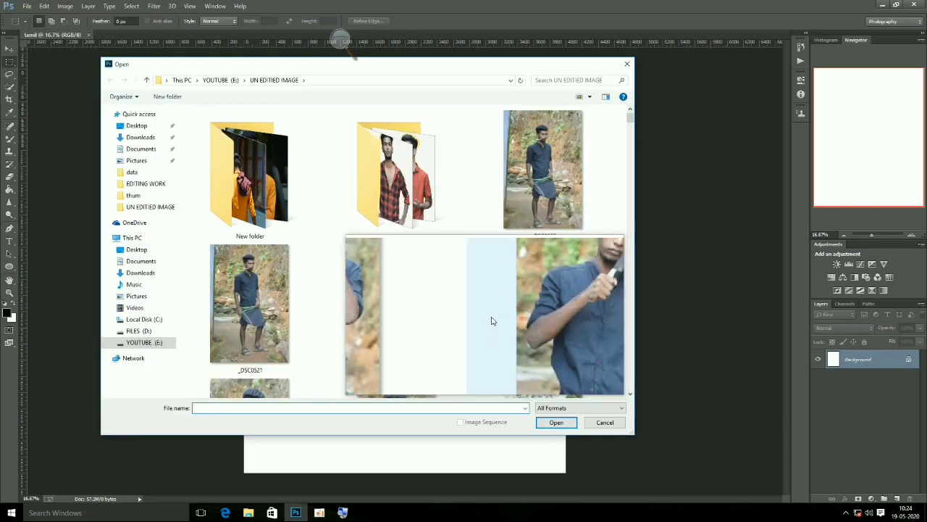
{"action": "left_click", "coordinate": [539, 282]}
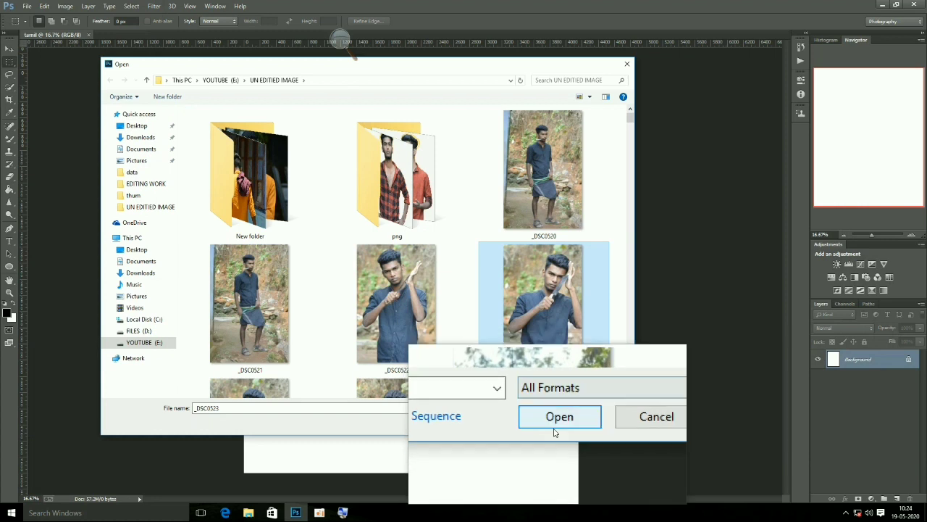
{"action": "left_click", "coordinate": [556, 427]}
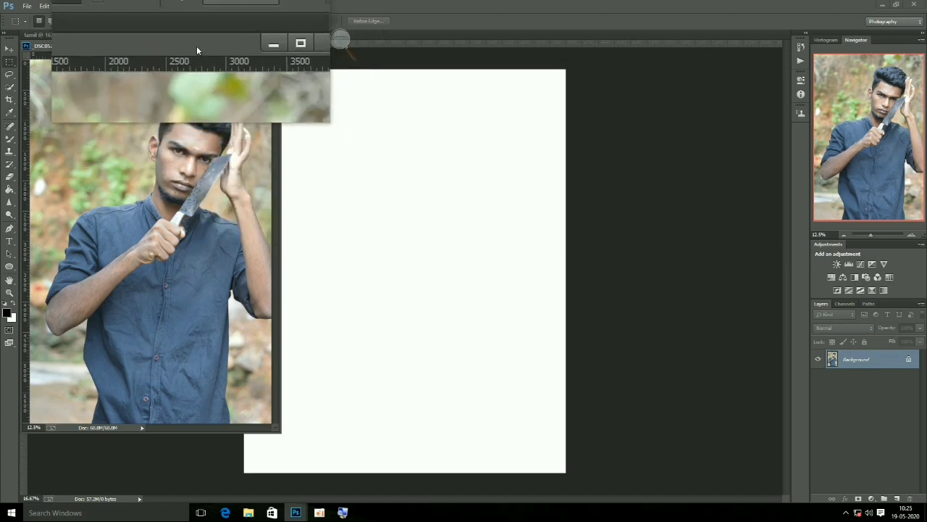
- Select all of the knife photo and drag it onto the tamil canvas as Layer 1
{"action": "left_click", "coordinate": [5, 50]}
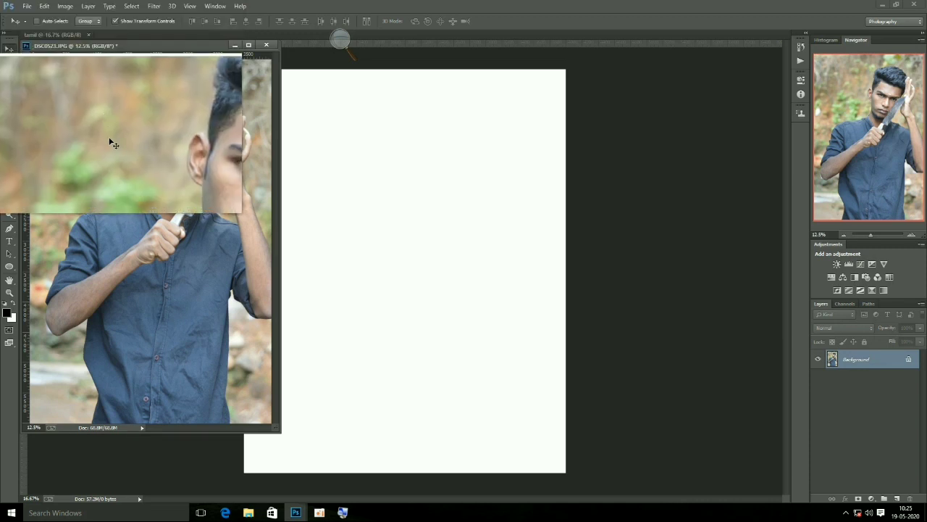
{"action": "key", "text": "ctrl+a"}
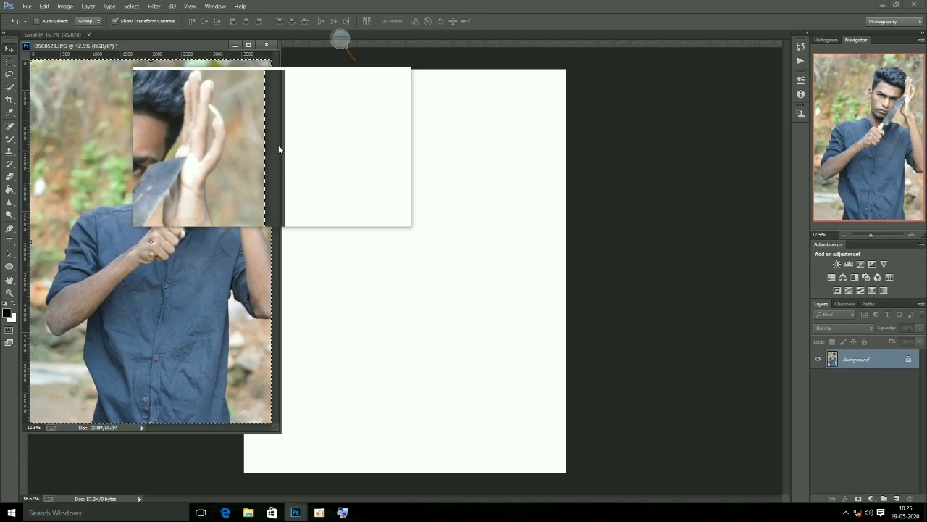
{"action": "left_click", "coordinate": [10, 48]}
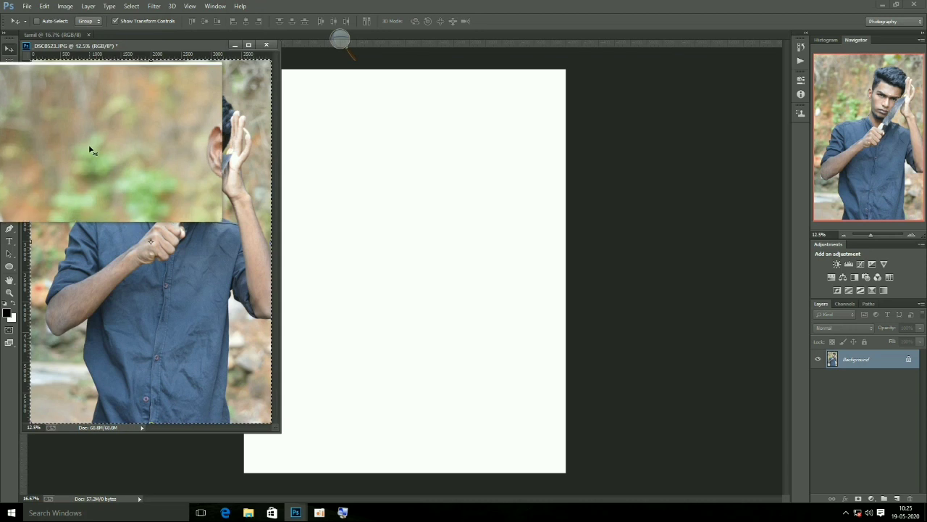
{"action": "left_click_drag", "start_coordinate": [139, 170], "coordinate": [402, 230]}
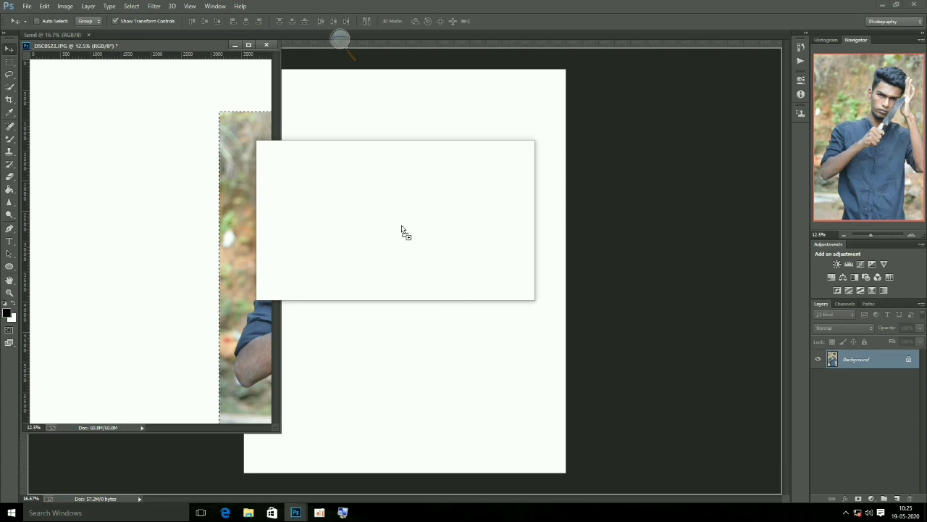
{"action": "left_click_drag", "start_coordinate": [402, 227], "coordinate": [401, 225]}
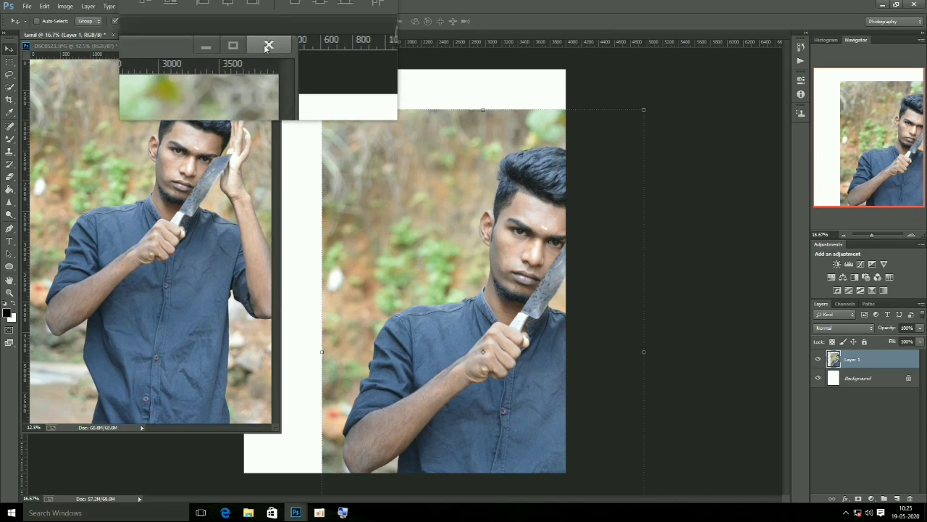
- Close the original photo and move Layer 1 over the canvas with proportional scaling locked
{"action": "left_click", "coordinate": [267, 46]}
{"action": "left_click", "coordinate": [268, 46]}
{"action": "mouse_move", "coordinate": [300, 118]}
{"action": "left_mouse_down"}
{"action": "mouse_move", "coordinate": [497, 145]}
{"action": "mouse_move", "coordinate": [112, 303]}
{"action": "left_mouse_up"}
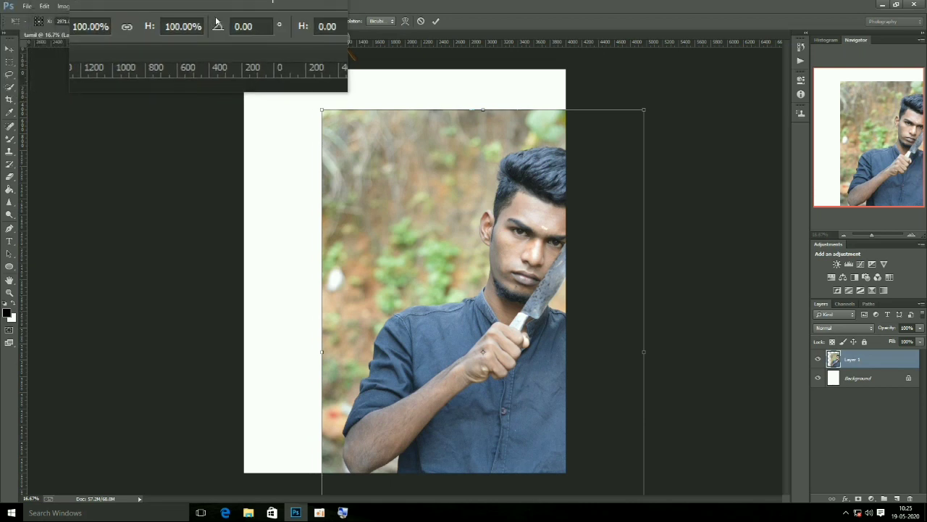
{"action": "left_click", "coordinate": [170, 24]}
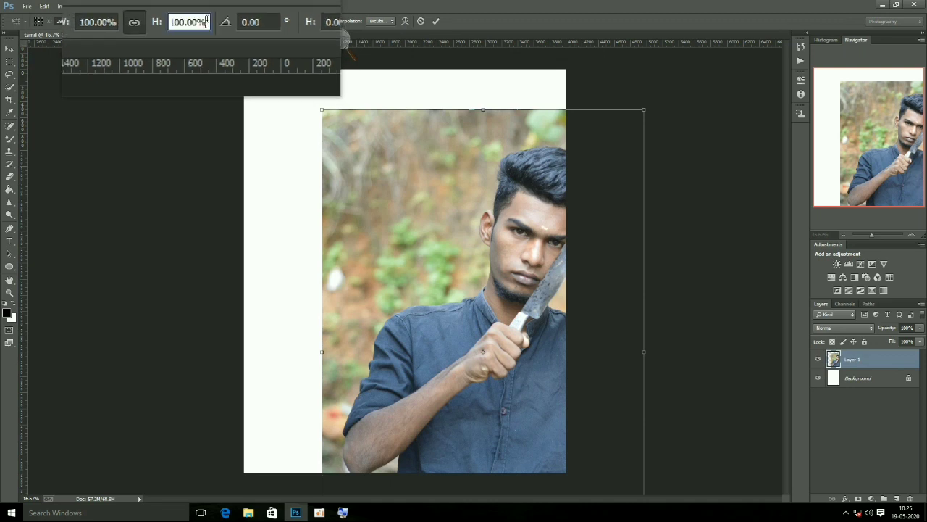
{"action": "left_click_drag", "start_coordinate": [427, 249], "coordinate": [353, 238]}
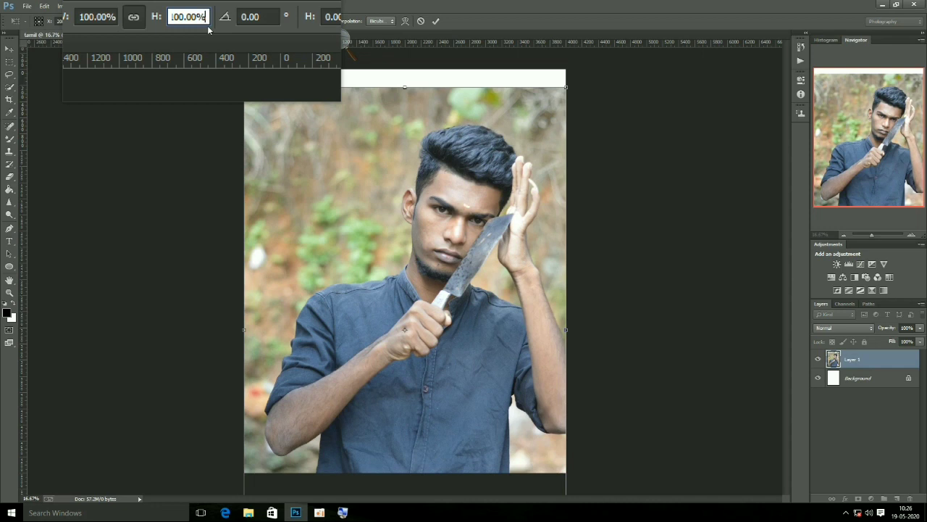
- Scale the portrait to 73%, nudge it inside a white margin, and commit the transform
{"action": "key", "text": "Down"}
{"action": "key", "text": "Down"}
{"action": "key", "text": "Down"}
{"action": "key", "text": "Down"}
{"action": "key", "text": "Down"}
{"action": "key", "text": "Down"}
{"action": "key", "text": "Down"}
{"action": "key", "text": "Down"}
{"action": "key", "text": "Down"}
{"action": "key", "text": "Down"}
{"action": "key", "text": "Down"}
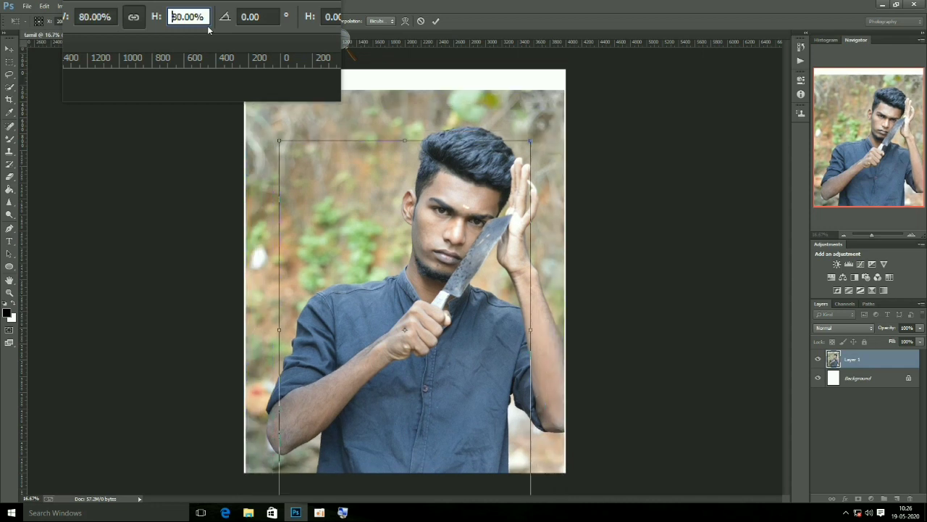
{"action": "key", "text": "Down"}
{"action": "key", "text": "Down"}
{"action": "key", "text": "Down"}
{"action": "key", "text": "Down"}
{"action": "key", "text": "Down"}
{"action": "key", "text": "Down"}
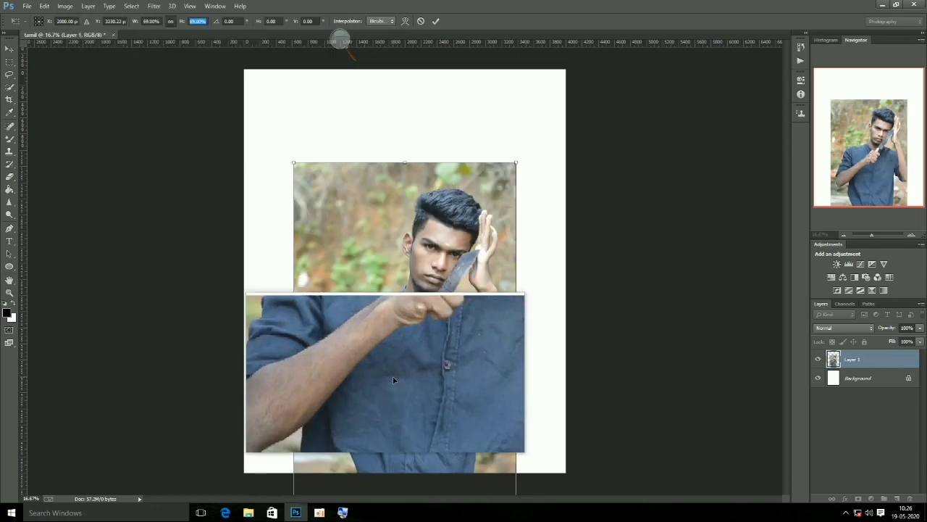
{"action": "left_click_drag", "start_coordinate": [370, 369], "coordinate": [399, 329]}
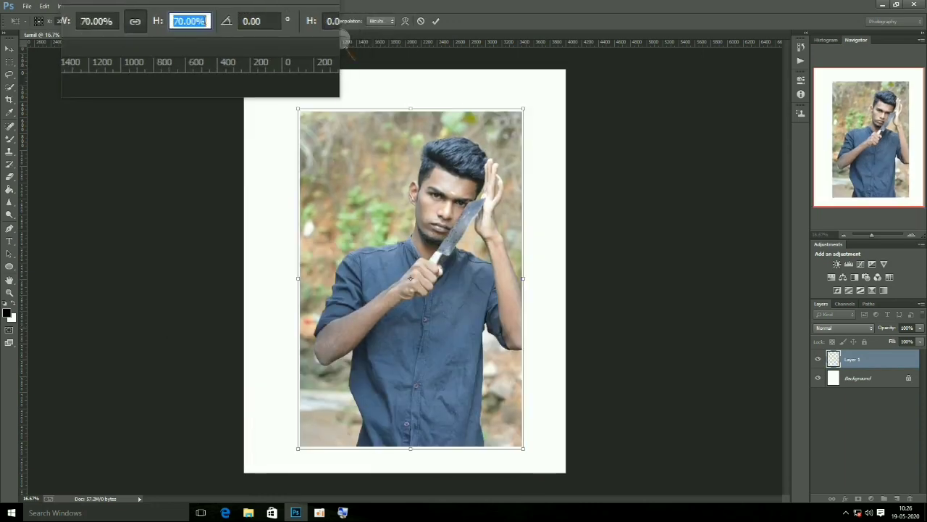
{"action": "key", "text": "Up"}
{"action": "key", "text": "Up"}
{"action": "key", "text": "Up"}
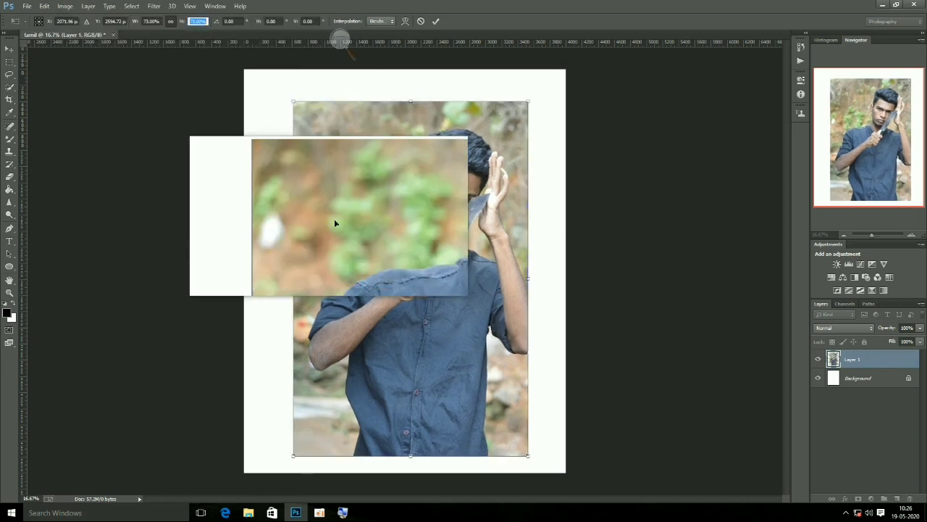
{"action": "key", "text": "Up"}
{"action": "key", "text": "Up"}
{"action": "key", "text": "Up"}
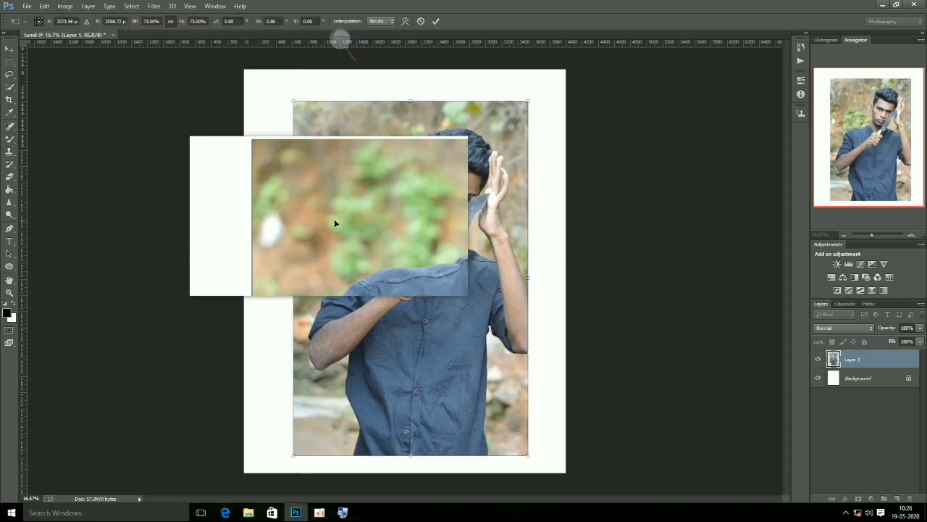
{"action": "key", "text": "Up"}
{"action": "key", "text": "Up"}
{"action": "key", "text": "Up"}
{"action": "key", "text": "Up"}
{"action": "key", "text": "Up"}
{"action": "key", "text": "Up"}
{"action": "key", "text": "Up"}
{"action": "key", "text": "Up"}
{"action": "key", "text": "Up"}
{"action": "key", "text": "Down"}
{"action": "key", "text": "Down"}
{"action": "key", "text": "Down"}
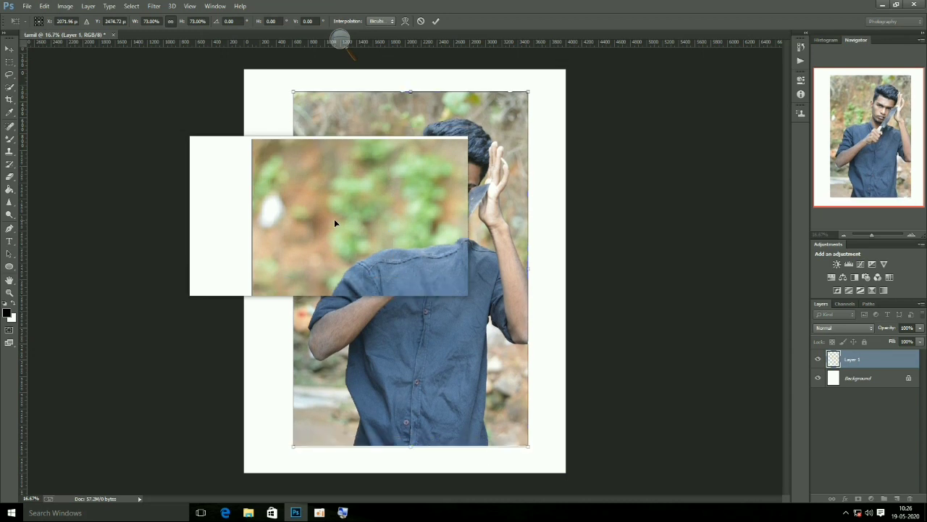
{"action": "key", "text": "Down"}
{"action": "key", "text": "Down"}
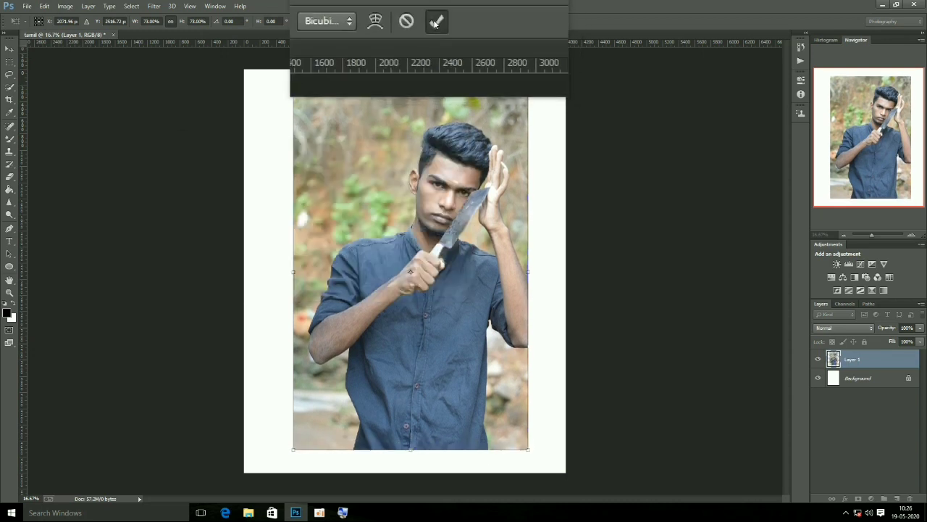
{"action": "left_click", "coordinate": [438, 22]}
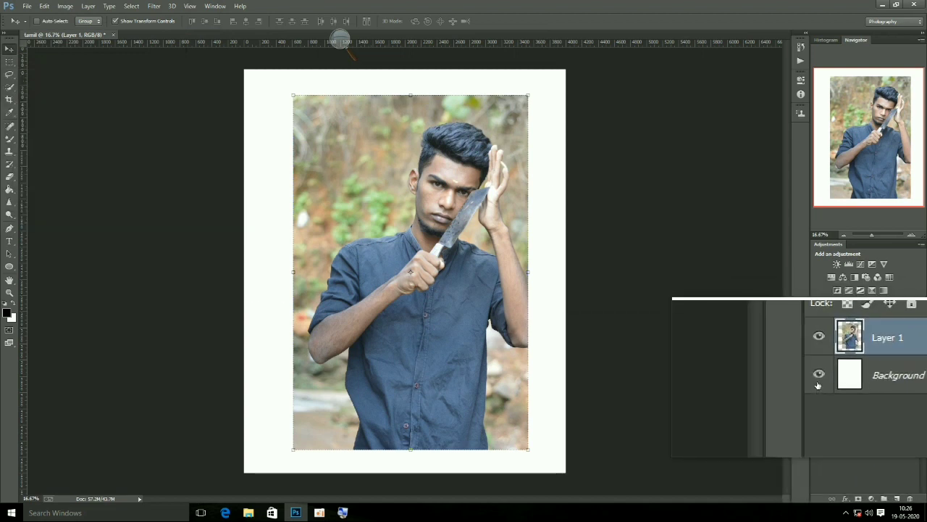
{"action": "left_click", "coordinate": [817, 384]}
{"action": "left_click", "coordinate": [818, 379]}
{"action": "left_click", "coordinate": [819, 362]}
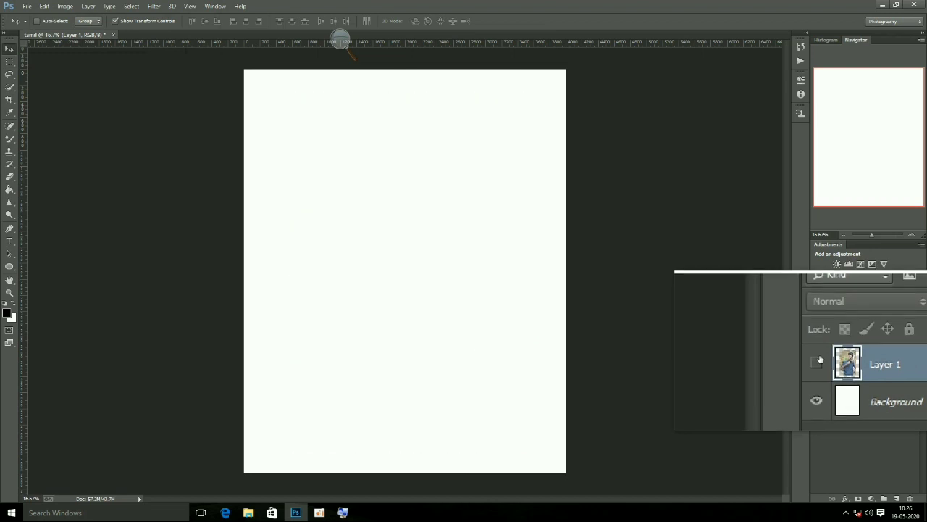
{"action": "left_click", "coordinate": [818, 362]}
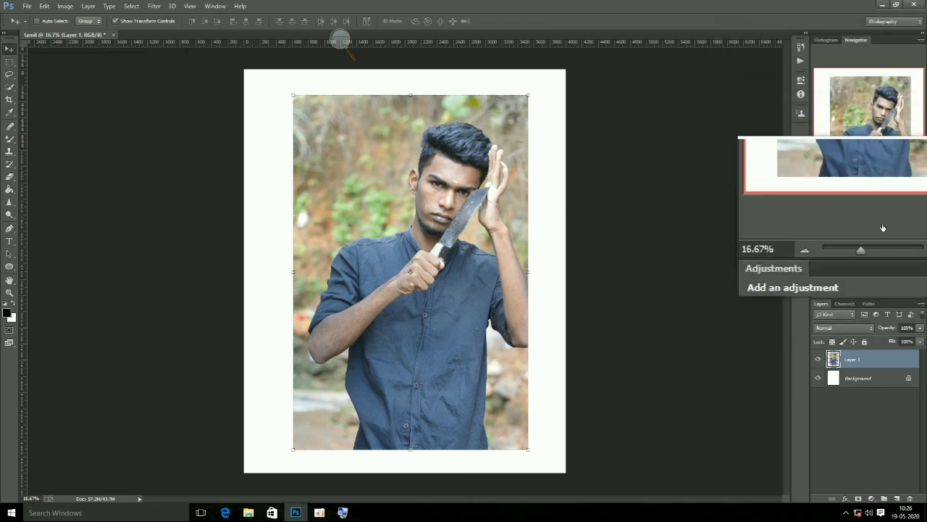
{"action": "left_click_drag", "start_coordinate": [871, 242], "coordinate": [870, 237]}
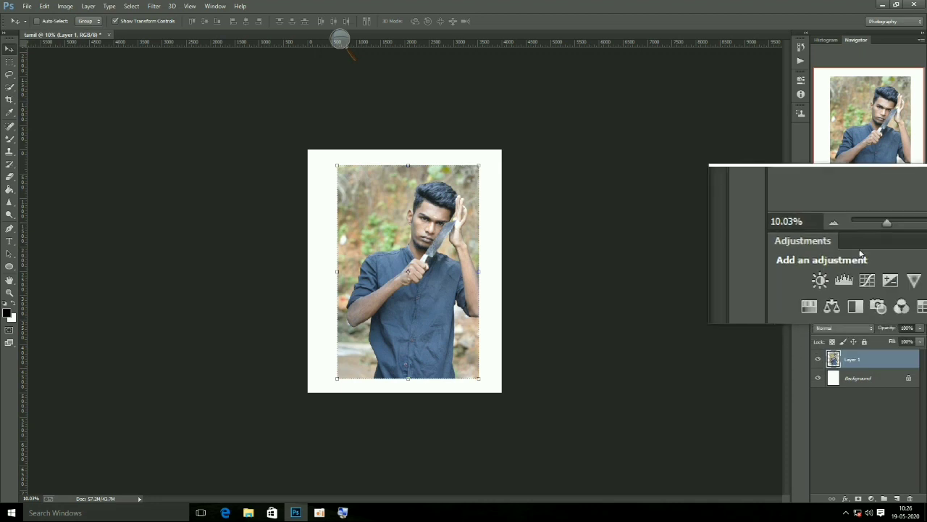
{"action": "left_click", "coordinate": [837, 331]}
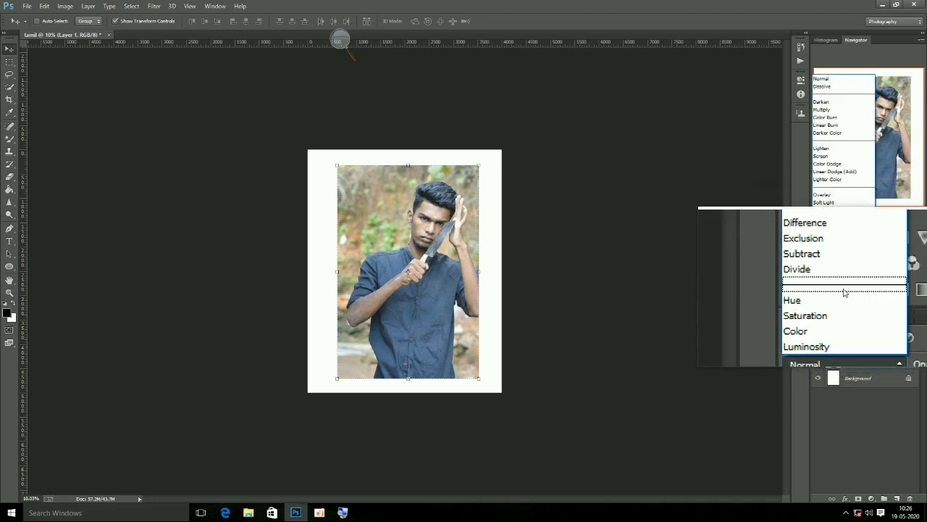
{"action": "scroll", "coordinate": [842, 276], "scroll_direction": "up", "scroll_amount": 2}
{"action": "left_click", "coordinate": [840, 253]}
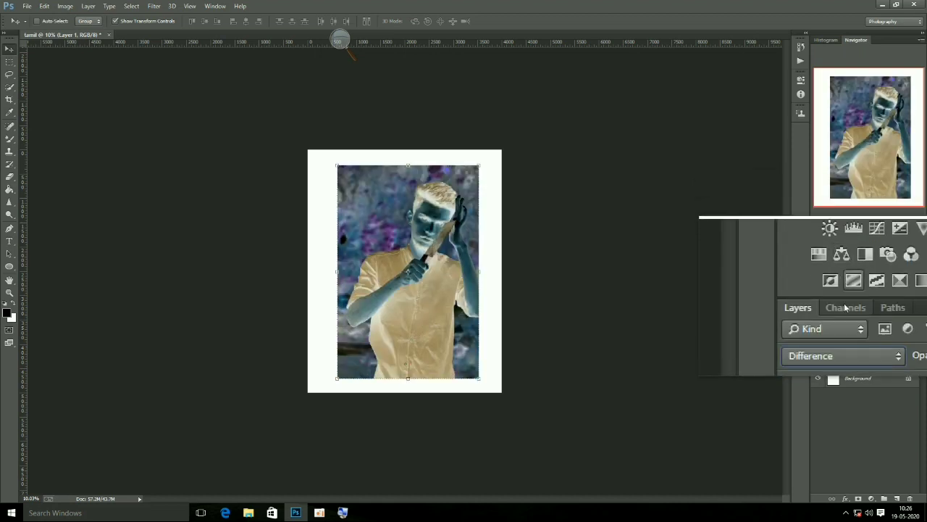
{"action": "left_click", "coordinate": [844, 314]}
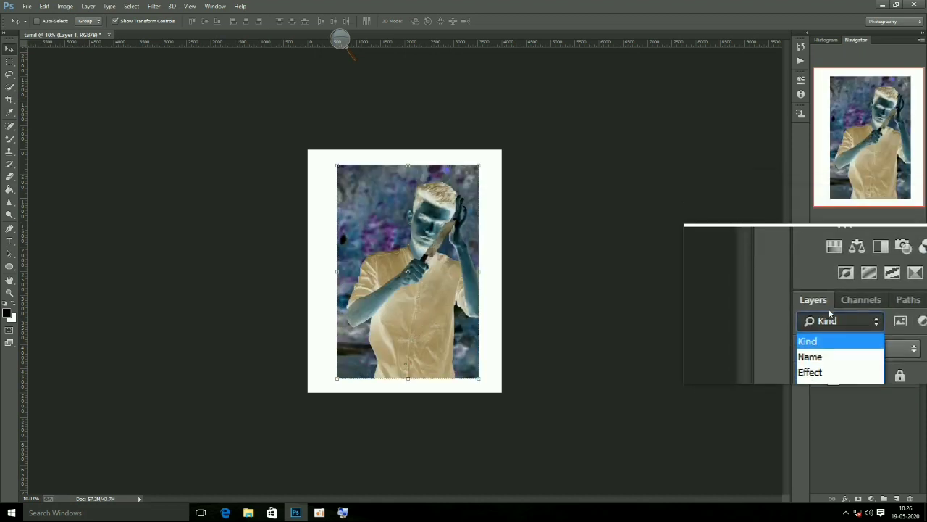
{"action": "left_click", "coordinate": [848, 429]}
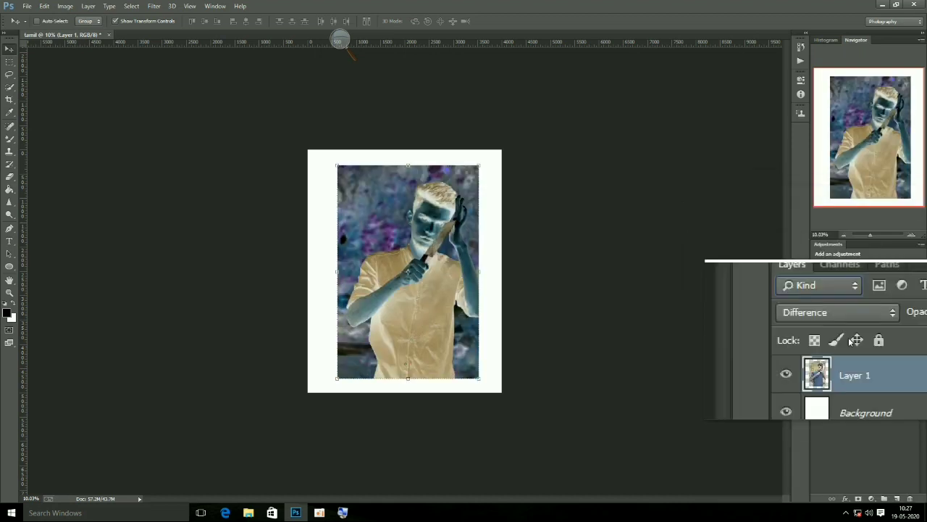
{"action": "left_click", "coordinate": [845, 326]}
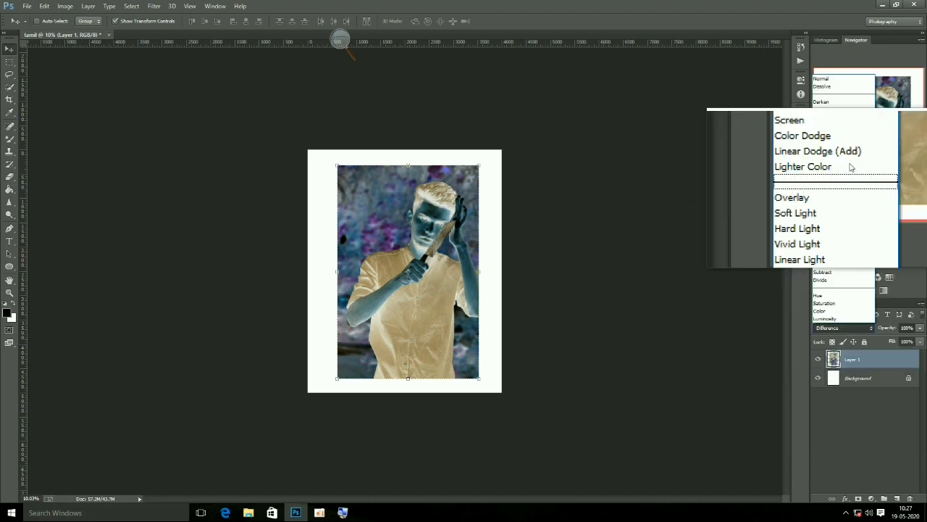
{"action": "left_click", "coordinate": [823, 78]}
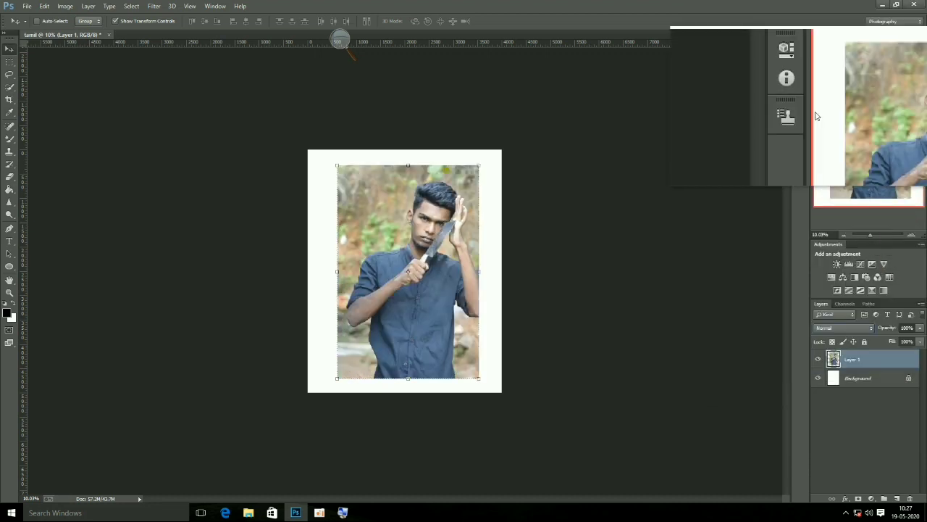
- Select a rectangle of background left of the man's head and erase it to white
{"action": "left_click", "coordinate": [10, 61]}
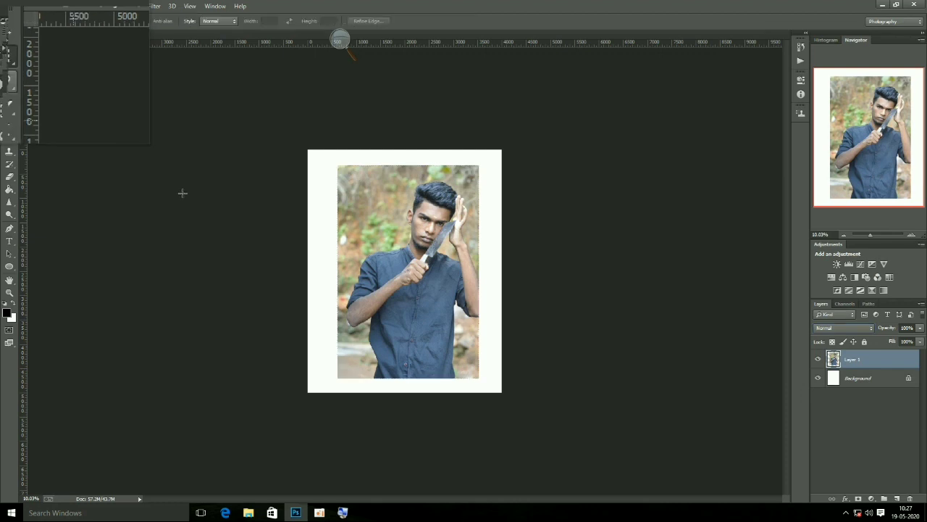
{"action": "left_click_drag", "start_coordinate": [349, 182], "coordinate": [388, 216]}
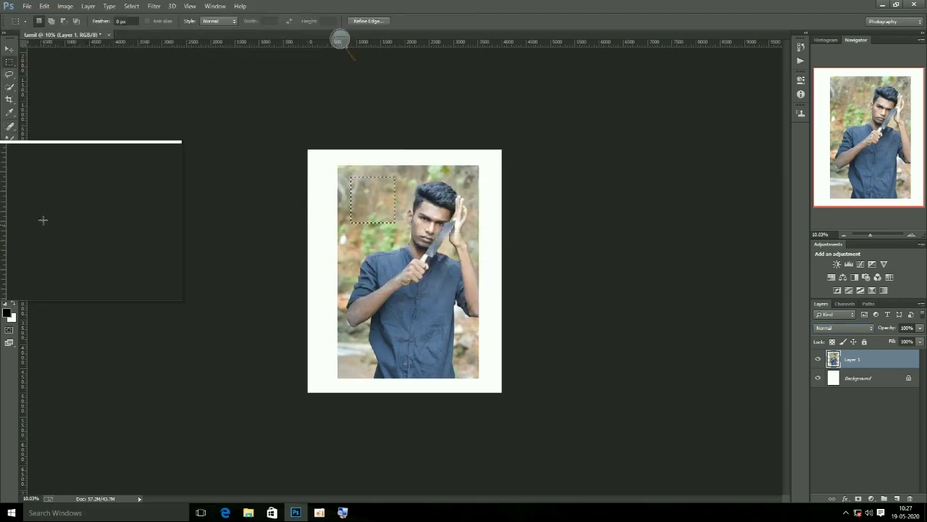
{"action": "left_click", "coordinate": [7, 179]}
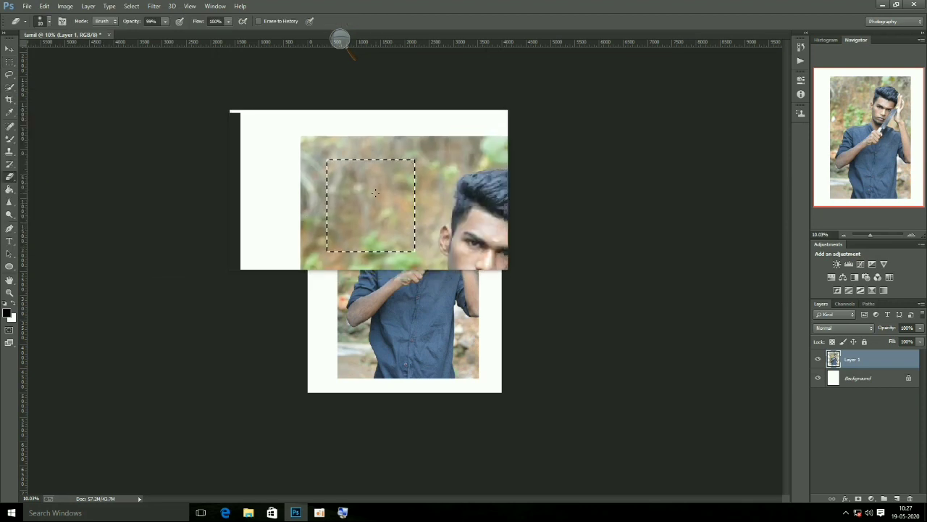
{"action": "left_click_drag", "start_coordinate": [371, 175], "coordinate": [378, 208]}
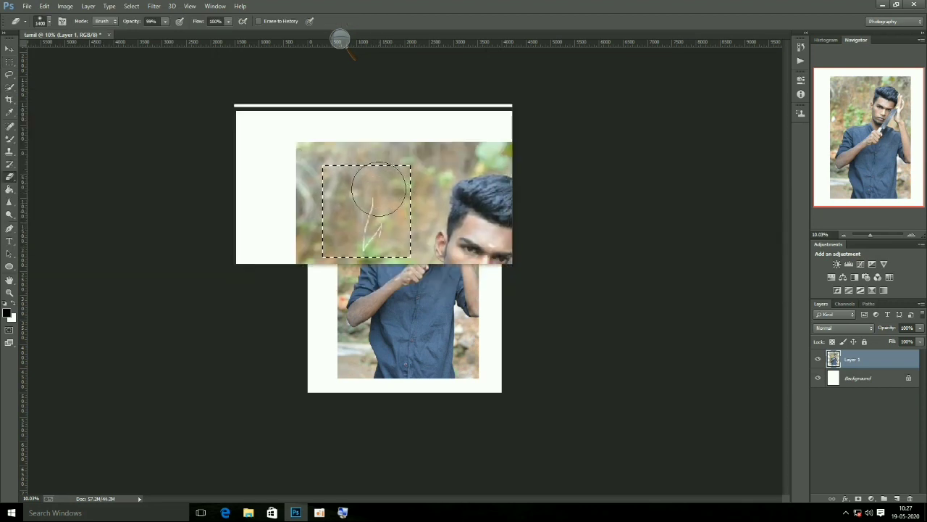
{"action": "mouse_move", "coordinate": [406, 232]}
{"action": "left_mouse_down"}
{"action": "mouse_move", "coordinate": [360, 185]}
{"action": "mouse_move", "coordinate": [364, 195]}
{"action": "left_mouse_up"}
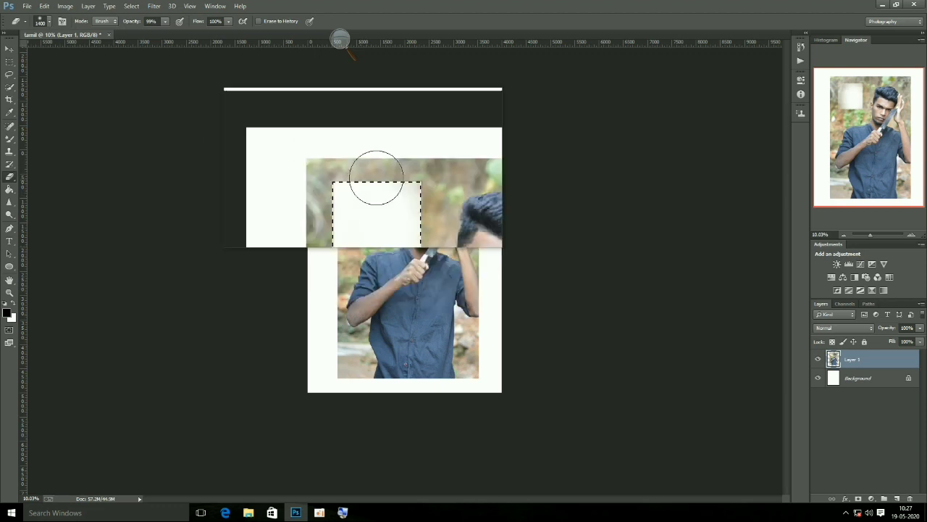
- Clear the selection and loosely lasso the background beside the man's shoulder
{"action": "left_click", "coordinate": [10, 62]}
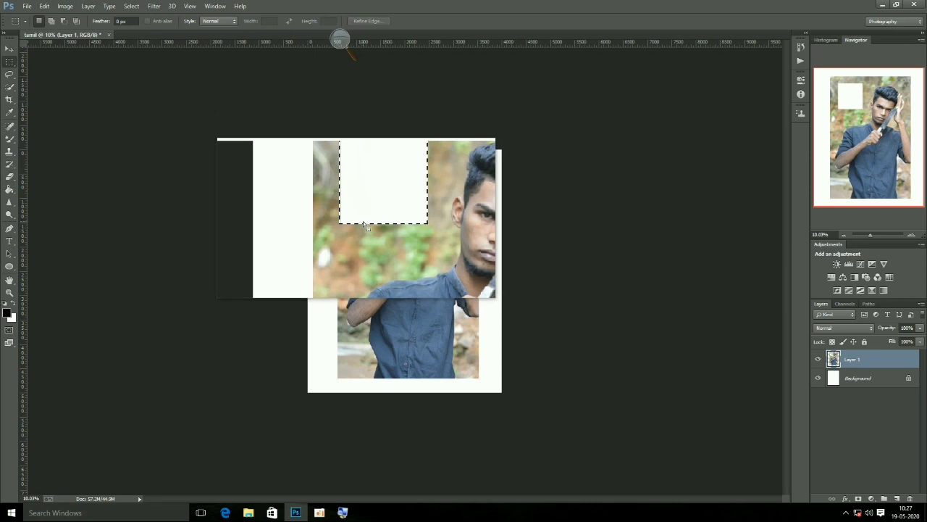
{"action": "key", "text": "ctrl+d"}
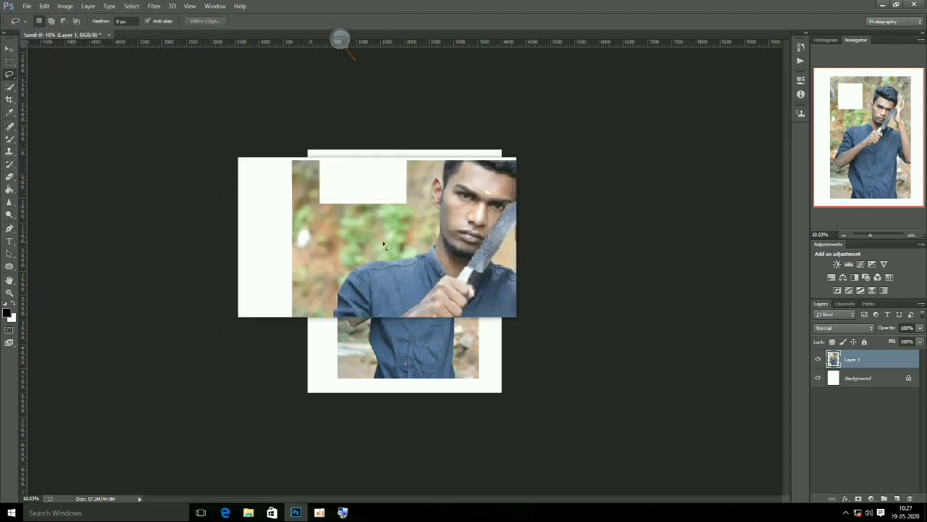
{"action": "left_click_drag", "start_coordinate": [382, 243], "coordinate": [384, 246]}
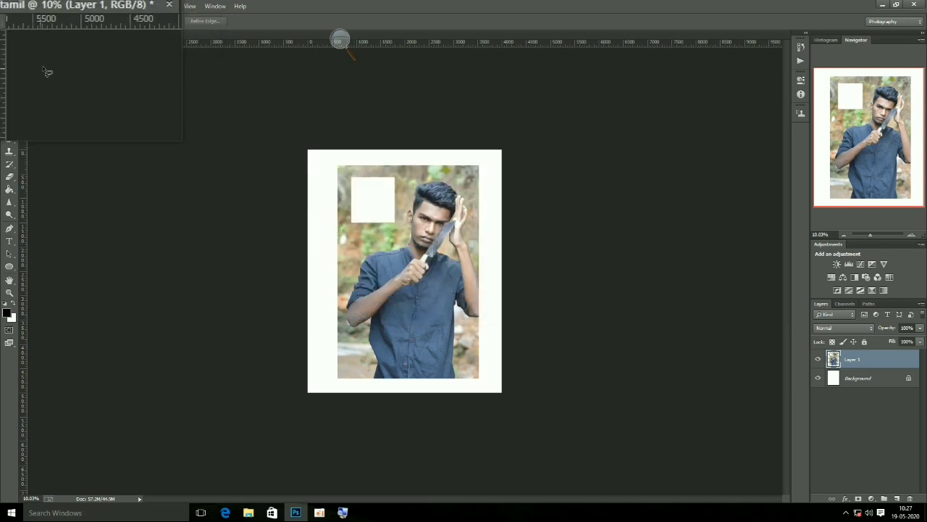
{"action": "right_click", "coordinate": [9, 74]}
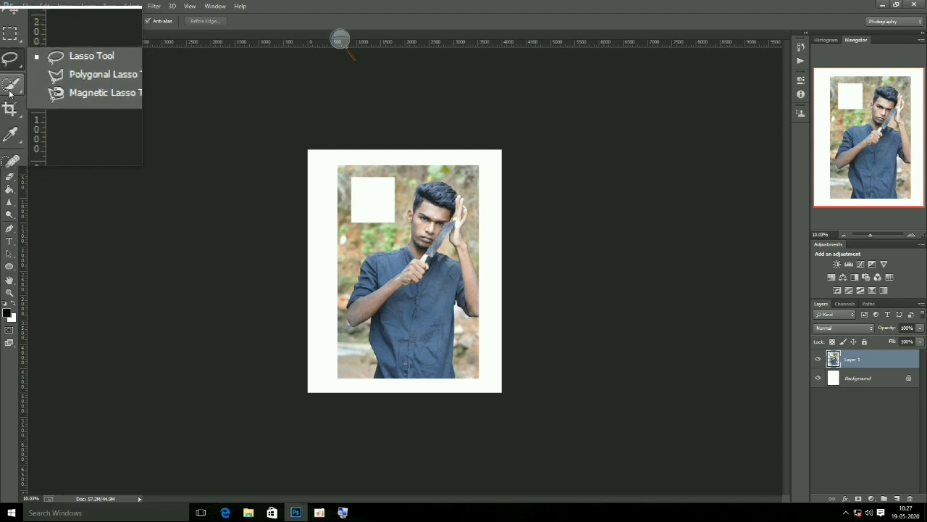
- Adjust the Quick Selection brush and start selecting the man's hair on Layer 1
{"action": "left_click", "coordinate": [10, 90]}
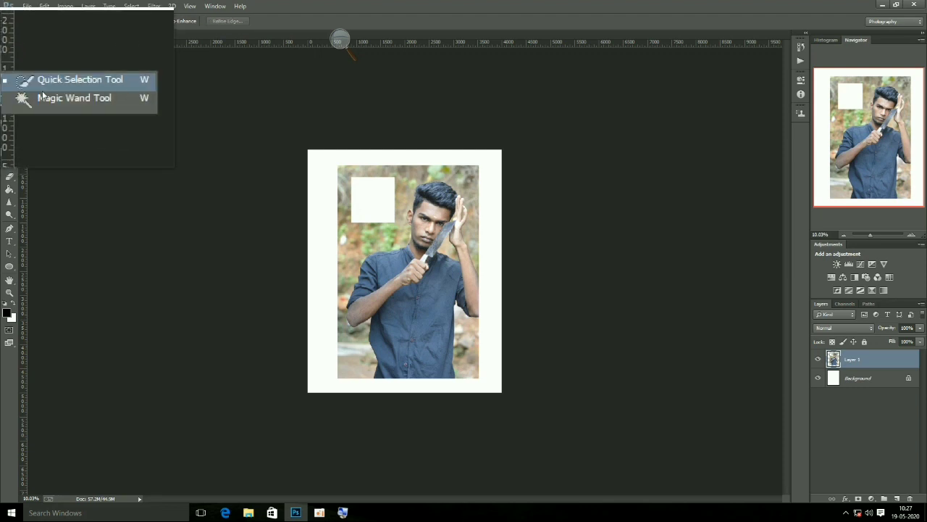
{"action": "left_click", "coordinate": [46, 87]}
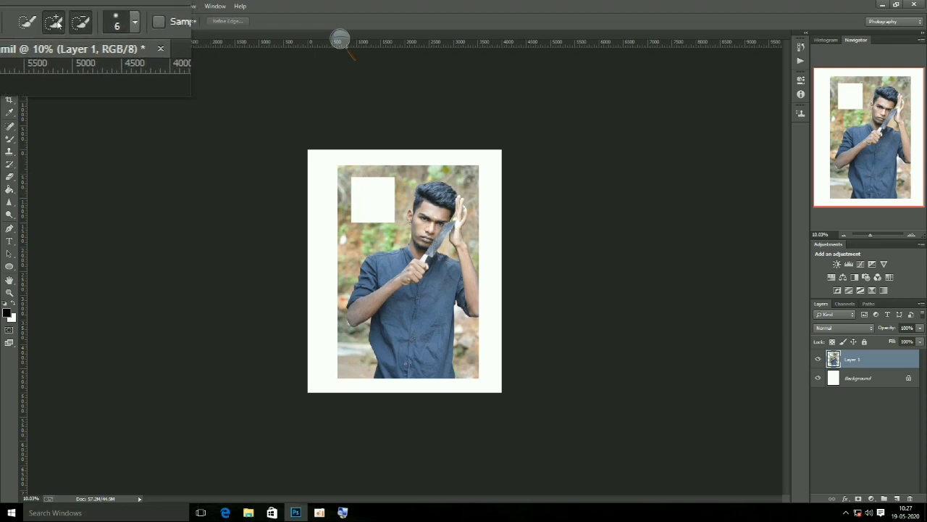
{"action": "left_click", "coordinate": [97, 24]}
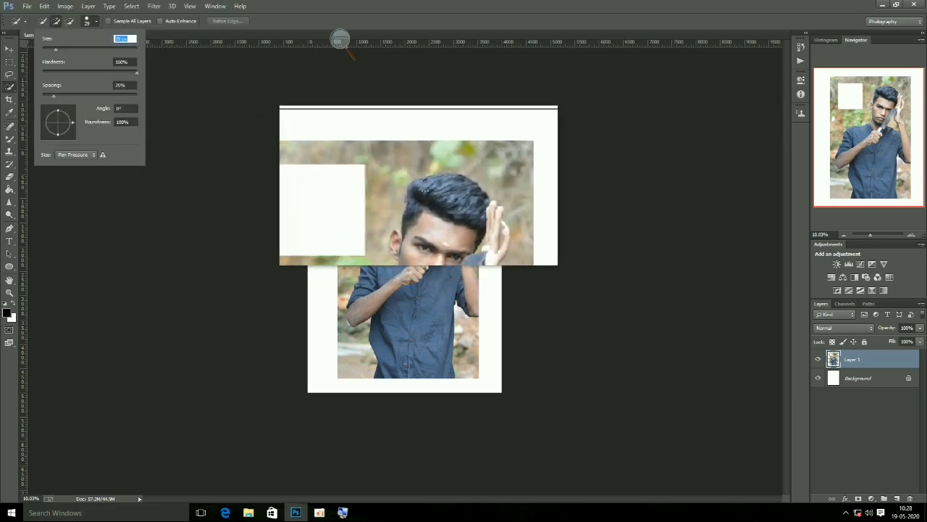
{"action": "left_click_drag", "start_coordinate": [409, 181], "coordinate": [448, 209]}
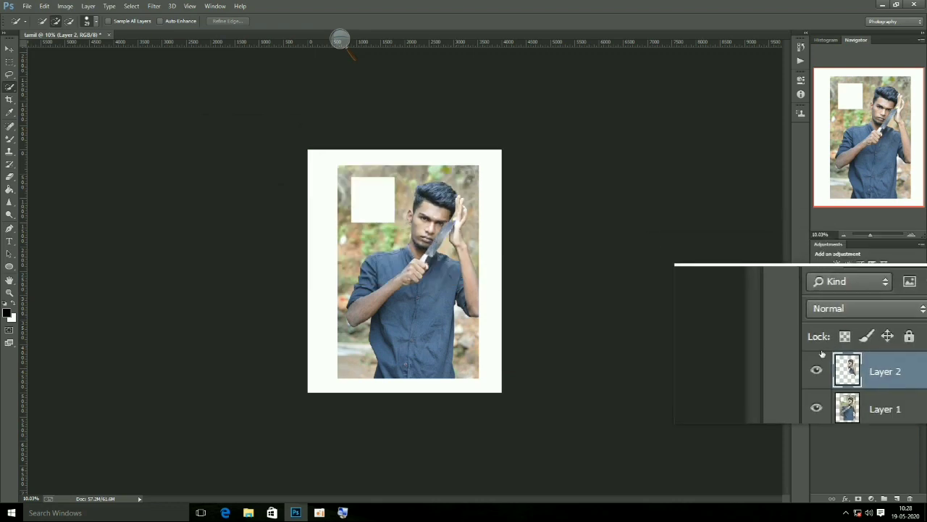
- Toggle Layer 1 and Layer 2 visibility to check the cut-out
{"action": "left_click", "coordinate": [818, 378]}
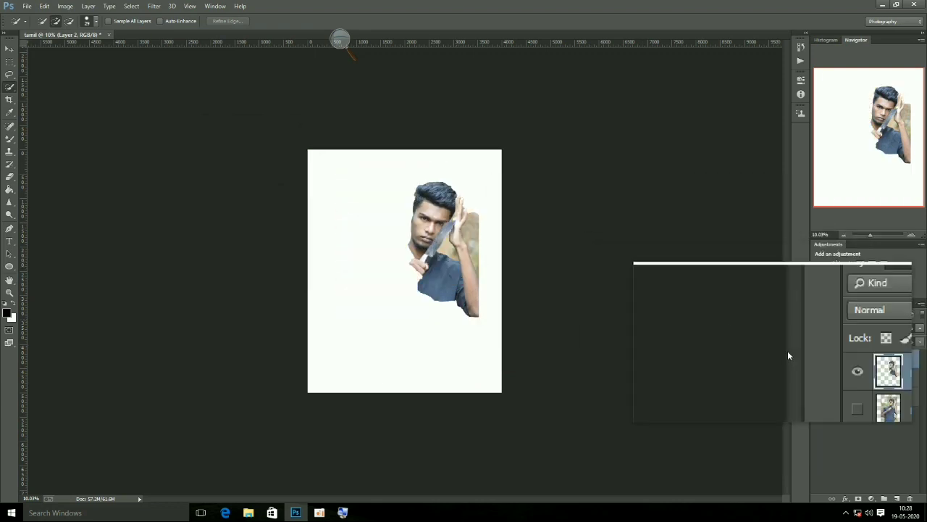
{"action": "left_click", "coordinate": [821, 360]}
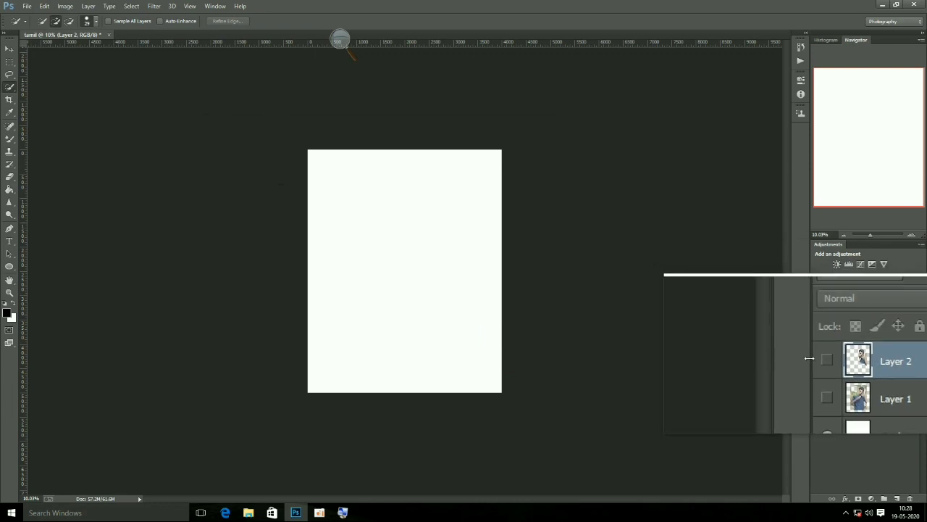
{"action": "left_click", "coordinate": [818, 360]}
{"action": "left_click", "coordinate": [818, 377]}
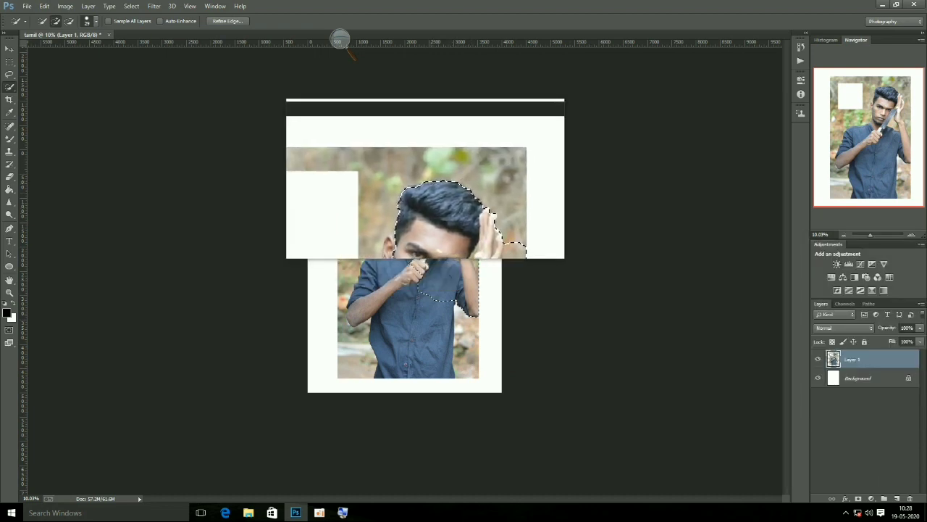
- Refine the selection edge with 4.5 px radius and 3.5 px feather, output to a new layer
{"action": "left_click", "coordinate": [238, 18]}
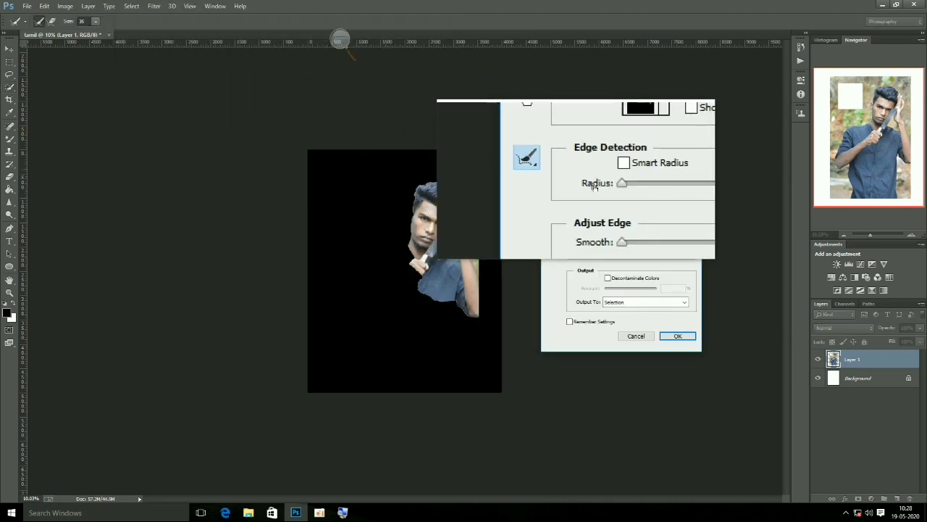
{"action": "left_click_drag", "start_coordinate": [605, 188], "coordinate": [611, 186]}
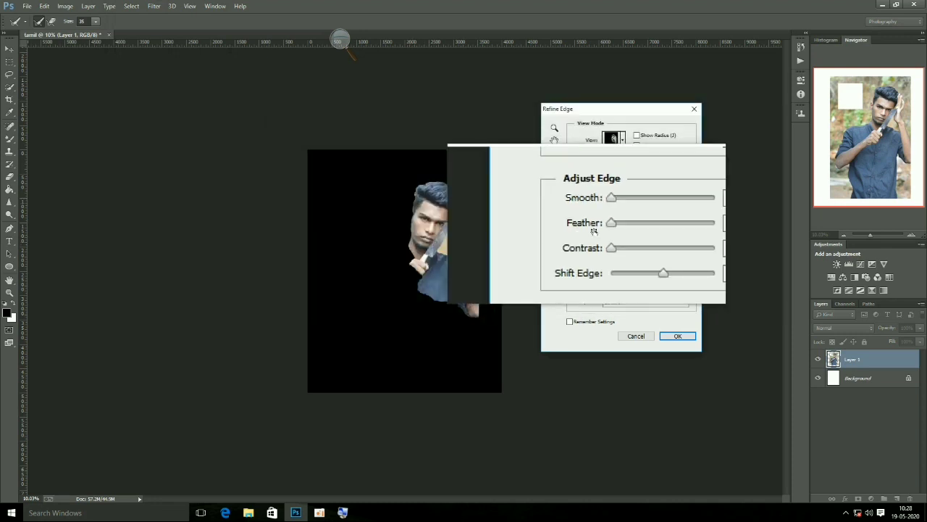
{"action": "left_click_drag", "start_coordinate": [600, 225], "coordinate": [609, 226]}
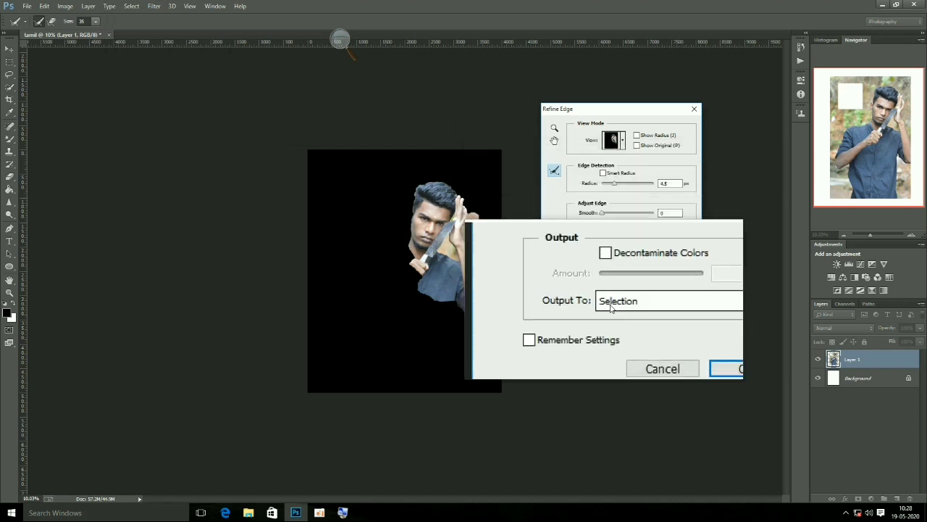
{"action": "left_click", "coordinate": [623, 286]}
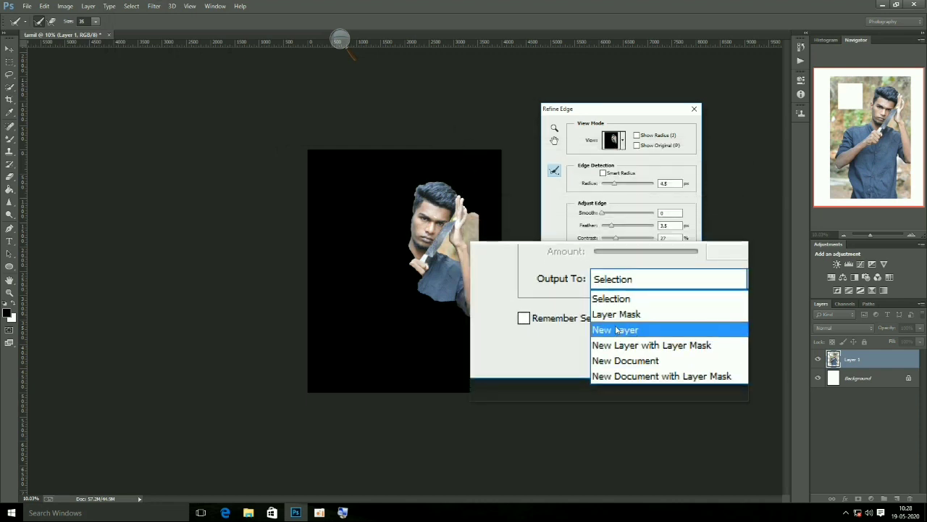
{"action": "left_click", "coordinate": [616, 330]}
{"action": "left_click", "coordinate": [683, 334]}
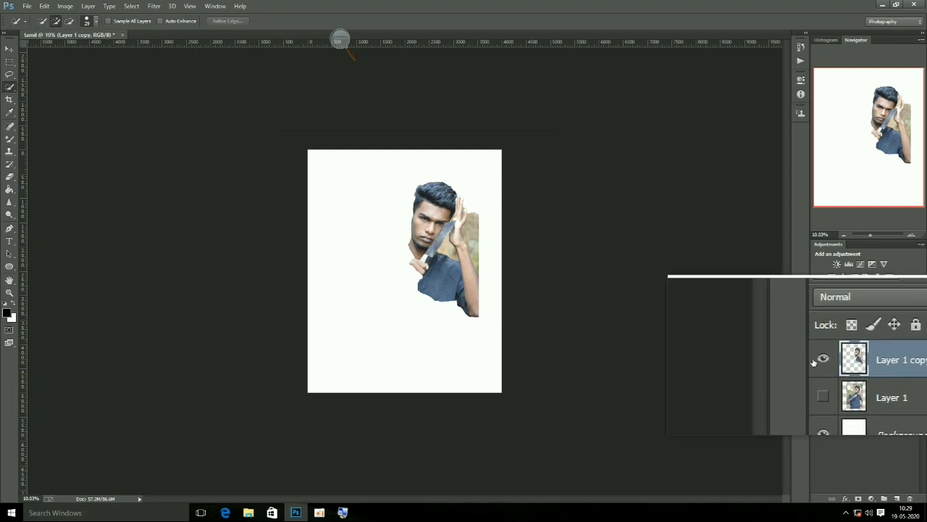
- Hide the Layer 1 copy cut-out and show the full photo on Layer 1
{"action": "left_click", "coordinate": [818, 359]}
{"action": "left_click", "coordinate": [818, 378]}
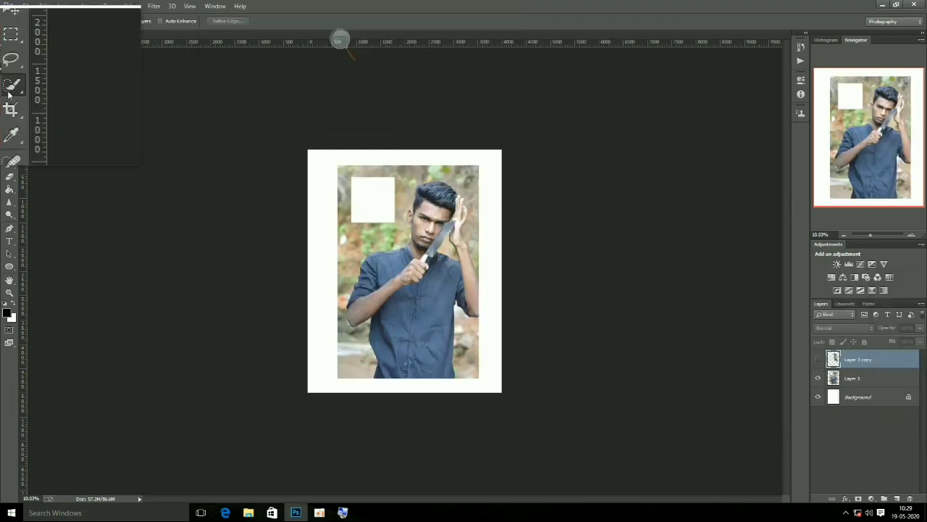
{"action": "left_click", "coordinate": [9, 100]}
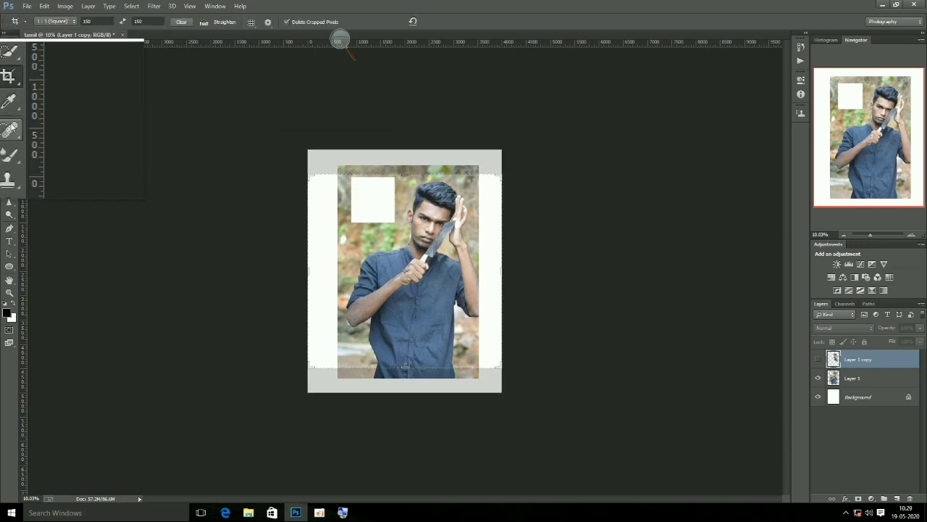
{"action": "left_click", "coordinate": [11, 129]}
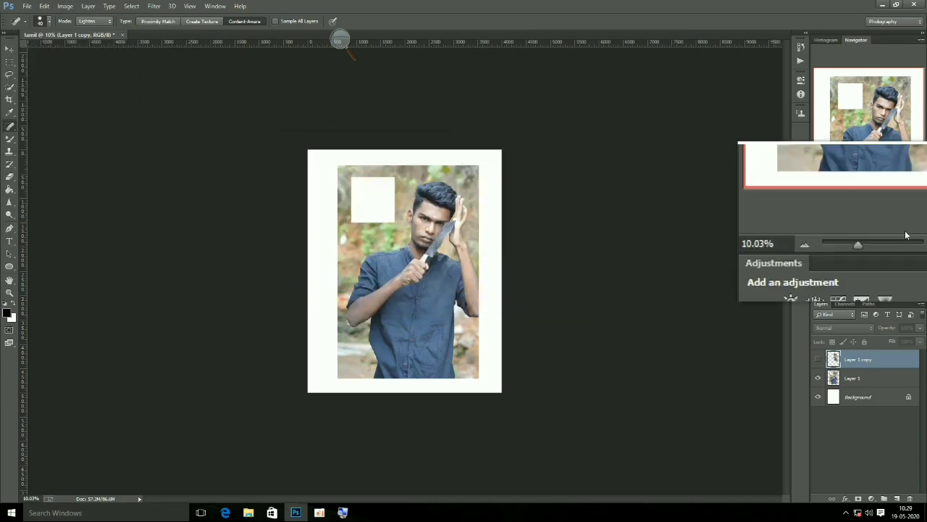
- Zoom in, make Layer 1 active and spot-heal the dark blemish on the man's chin
{"action": "left_click_drag", "start_coordinate": [875, 233], "coordinate": [883, 236]}
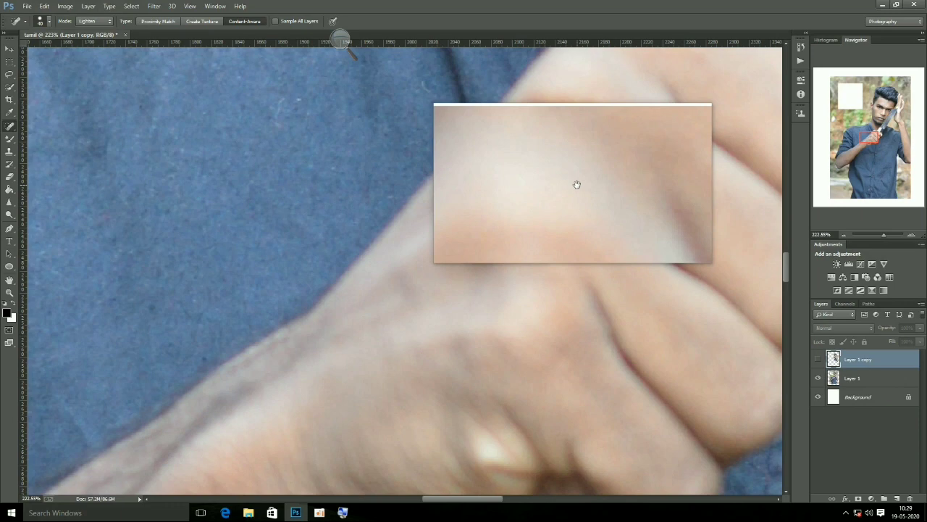
{"action": "mouse_move", "coordinate": [576, 185]}
{"action": "left_mouse_down"}
{"action": "mouse_move", "coordinate": [449, 201]}
{"action": "mouse_move", "coordinate": [260, 201]}
{"action": "left_mouse_up"}
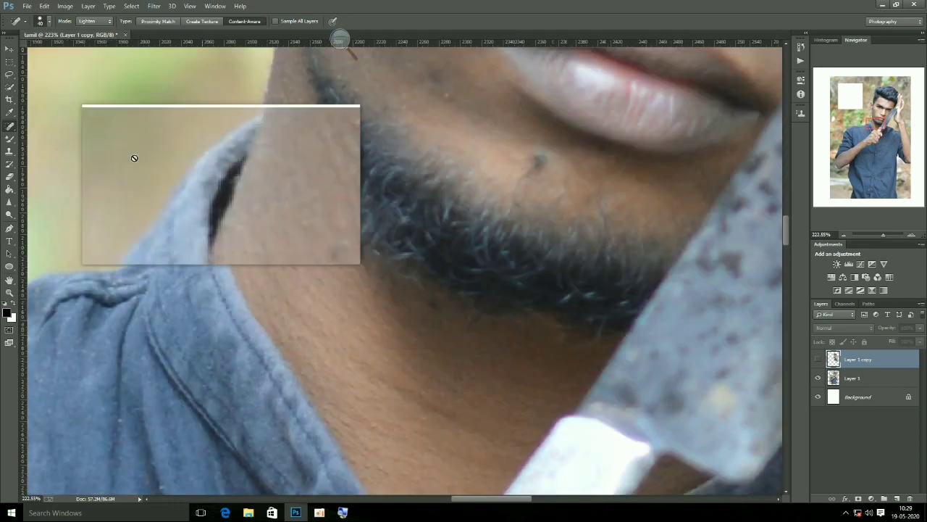
{"action": "left_click", "coordinate": [818, 358]}
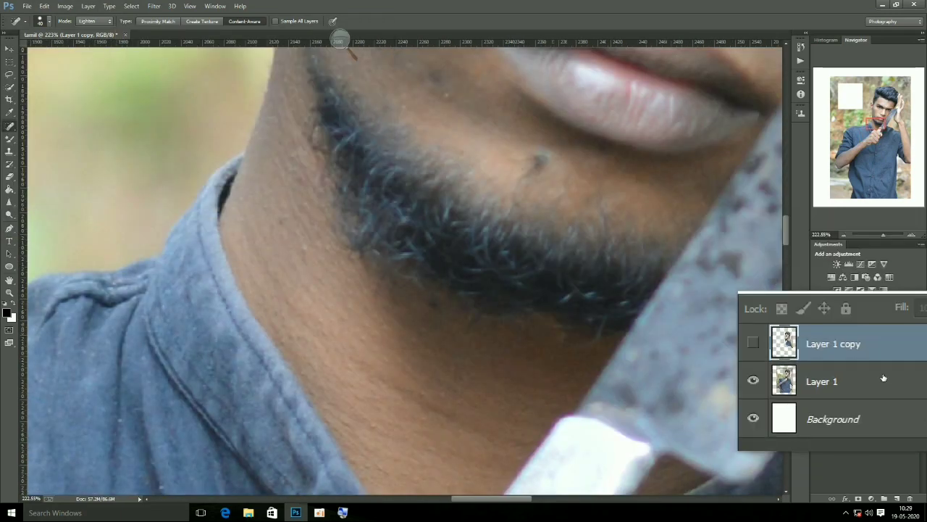
{"action": "left_click", "coordinate": [854, 378]}
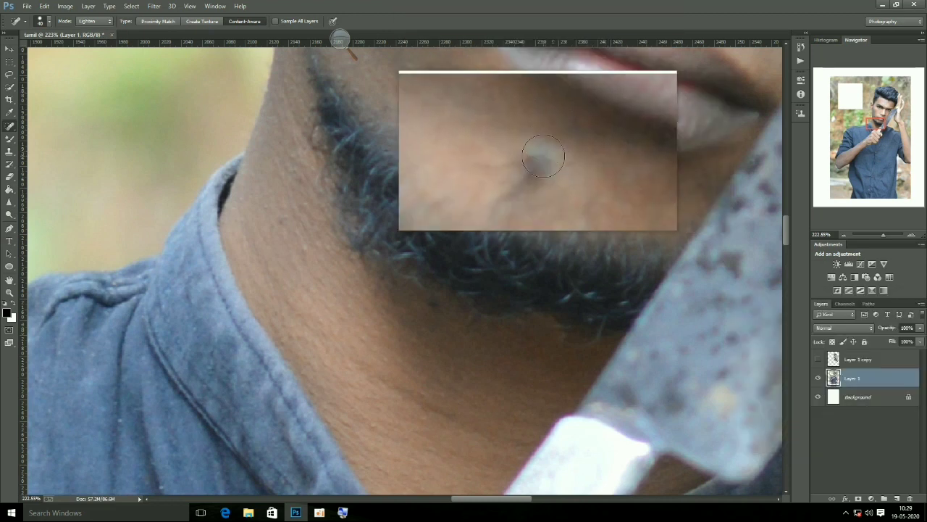
{"action": "mouse_move", "coordinate": [544, 152]}
{"action": "left_mouse_down"}
{"action": "mouse_move", "coordinate": [527, 168]}
{"action": "mouse_move", "coordinate": [556, 159]}
{"action": "left_mouse_up"}
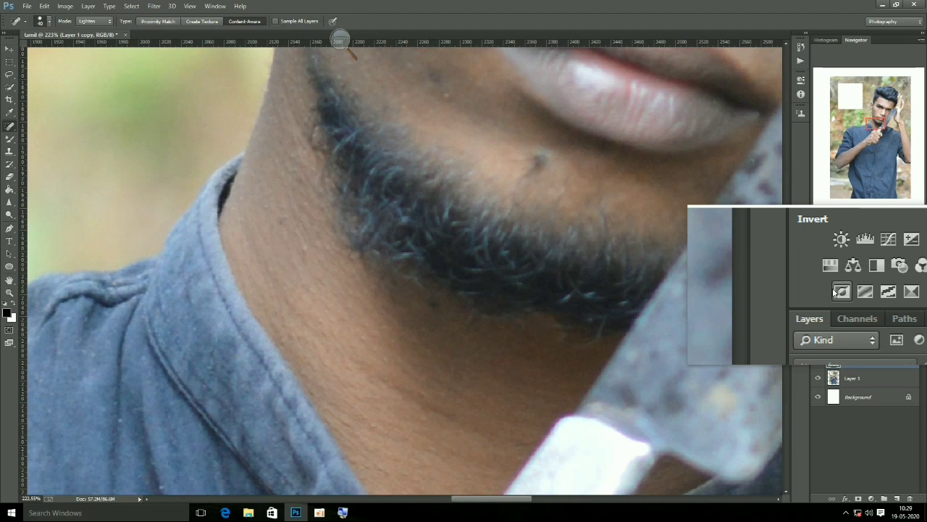
{"action": "key", "text": "ctrl+alt+z"}
{"action": "key", "text": "ctrl+alt+z"}
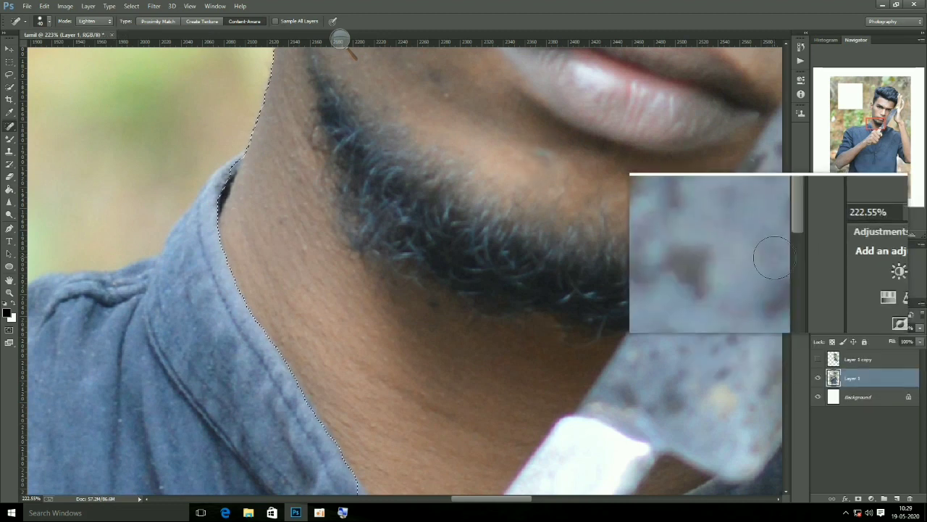
{"action": "key", "text": "ctrl+d"}
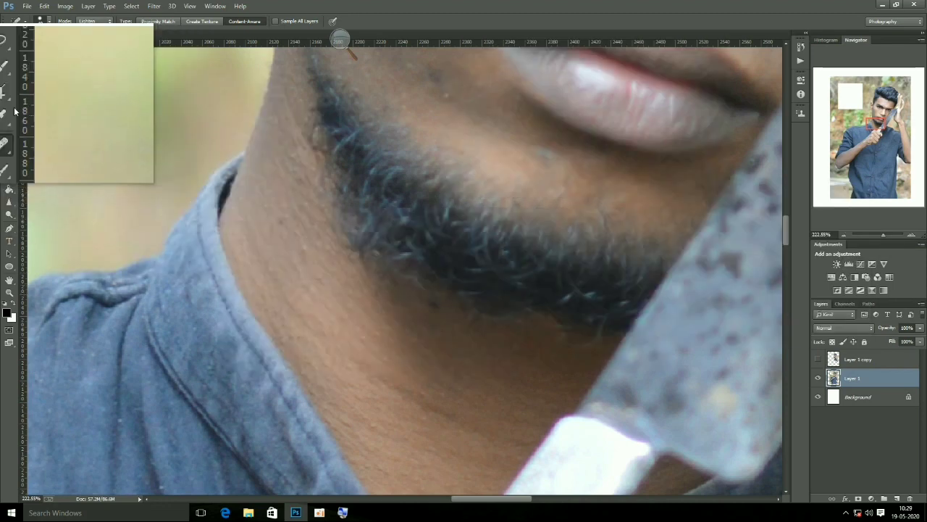
- Paint over the beard and chin area with the Brush tool, then zoom back out
{"action": "right_click", "coordinate": [9, 140]}
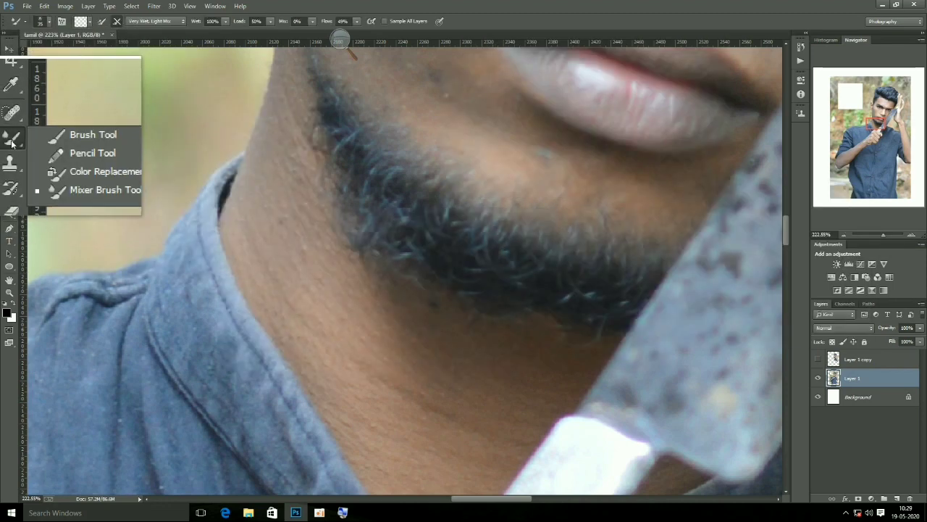
{"action": "left_click", "coordinate": [40, 139]}
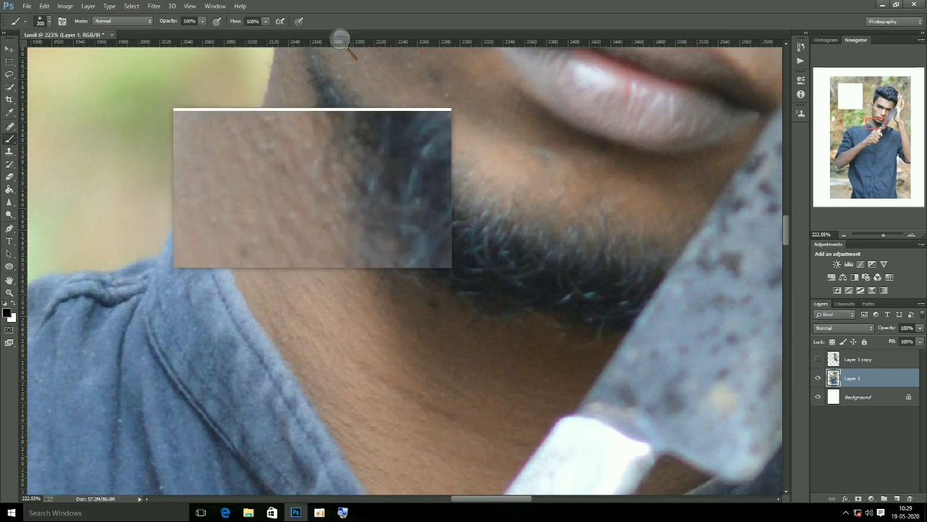
{"action": "left_click_drag", "start_coordinate": [311, 188], "coordinate": [552, 344]}
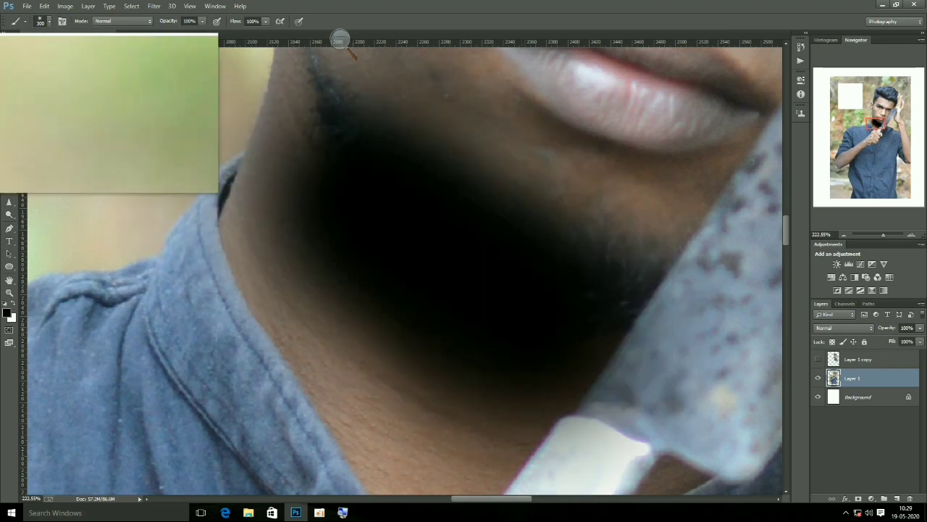
{"action": "left_click", "coordinate": [50, 23]}
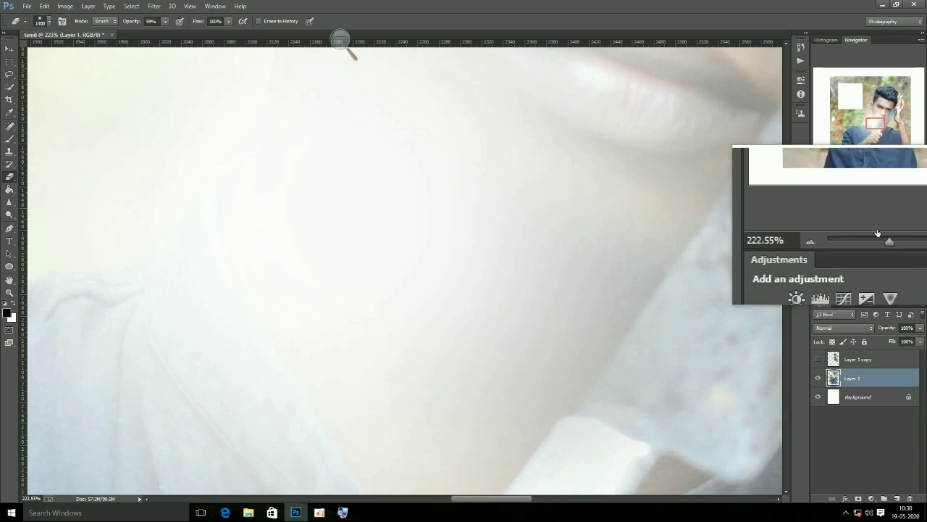
{"action": "mouse_move", "coordinate": [872, 234]}
{"action": "left_mouse_down"}
{"action": "mouse_move", "coordinate": [863, 248]}
{"action": "mouse_move", "coordinate": [876, 235]}
{"action": "left_mouse_up"}
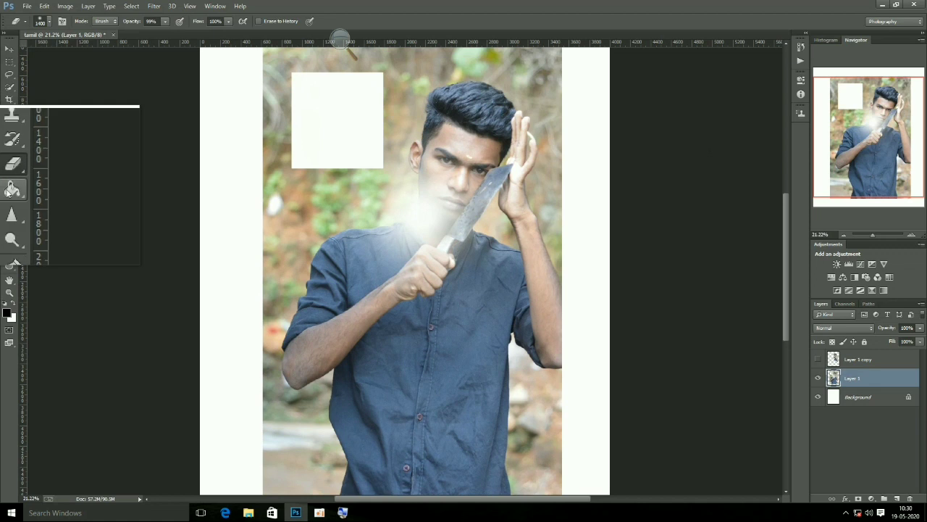
- Fill the shoulder area black with the Paint Bucket, try Blur and Sharpen, then select the Pen tool
{"action": "left_click", "coordinate": [9, 188]}
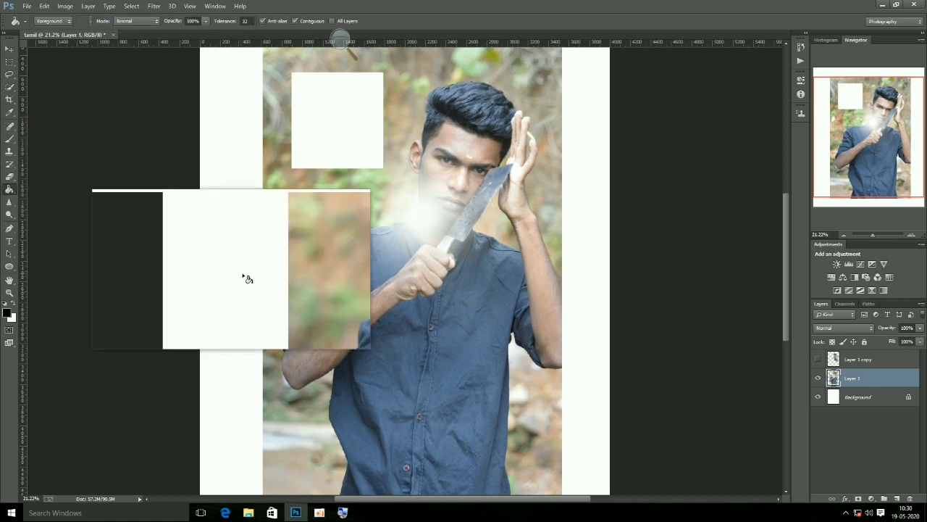
{"action": "left_click", "coordinate": [357, 267]}
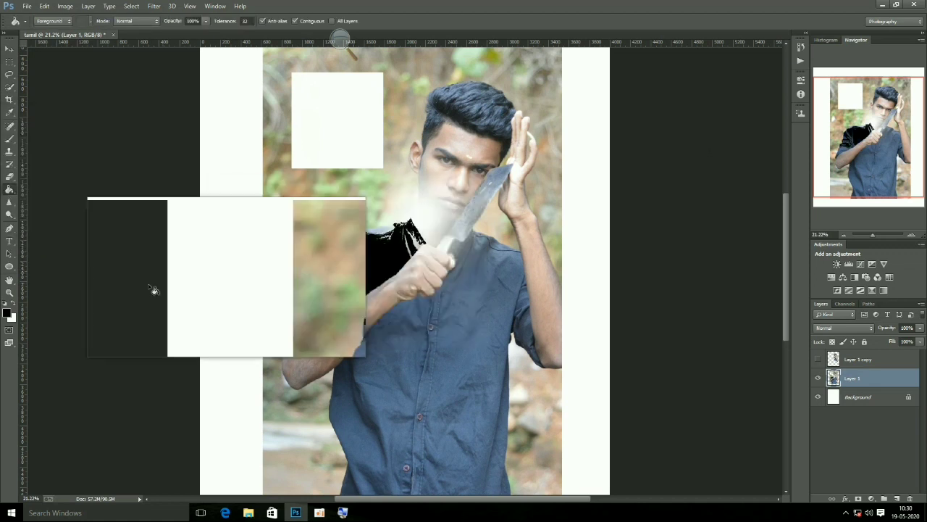
{"action": "right_click", "coordinate": [9, 208]}
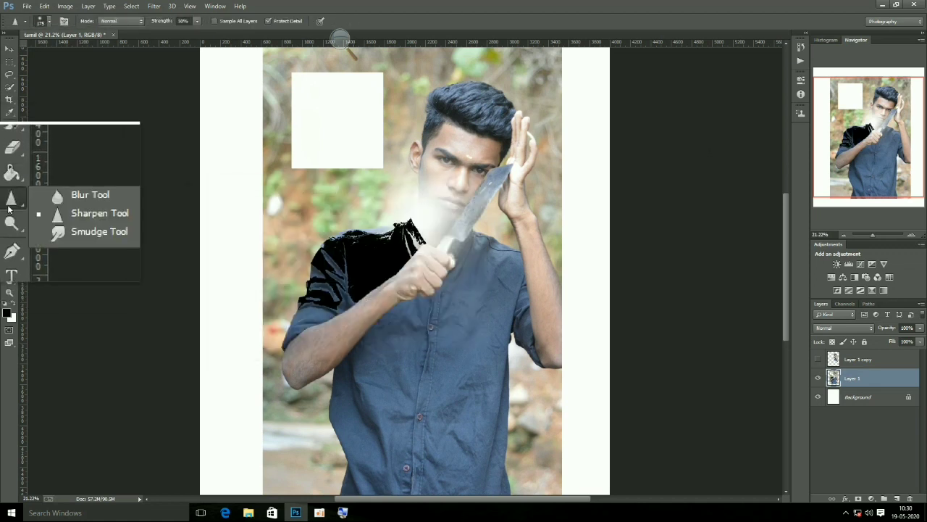
{"action": "left_click", "coordinate": [56, 205]}
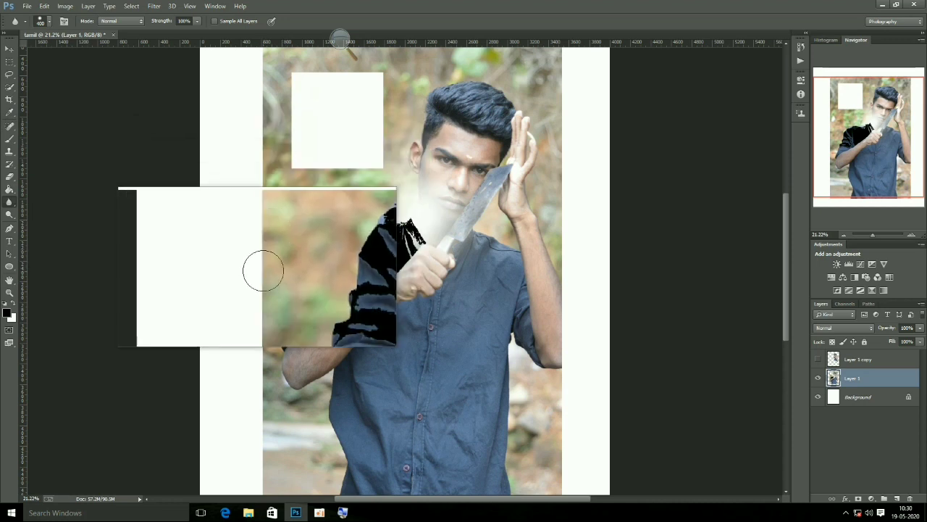
{"action": "right_click", "coordinate": [8, 203]}
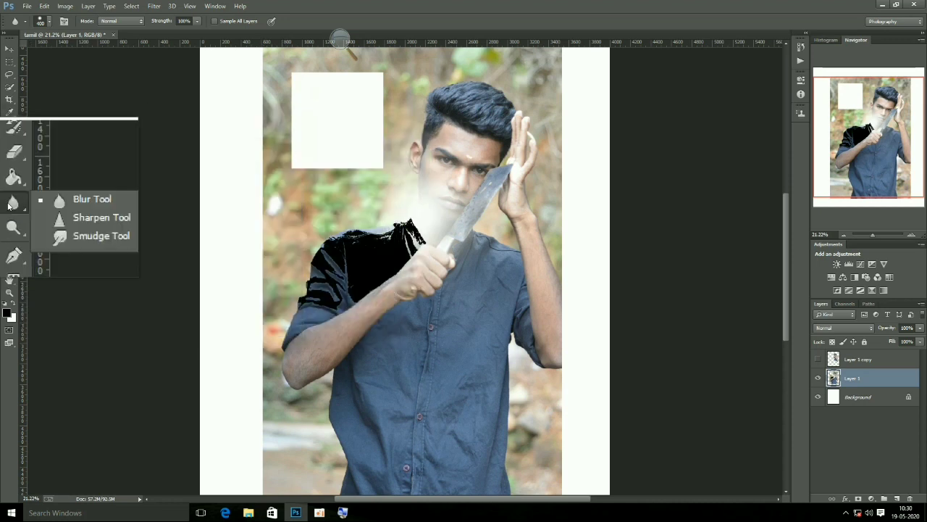
{"action": "left_click", "coordinate": [95, 217]}
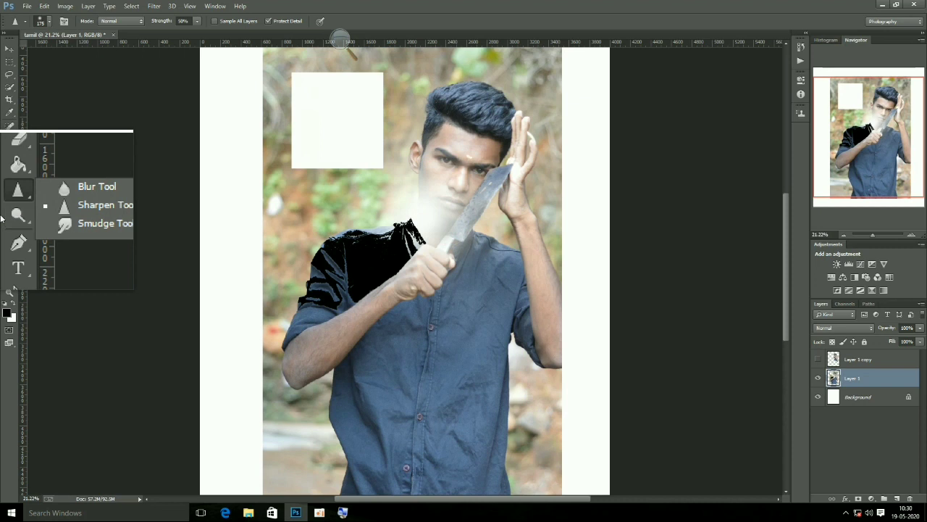
{"action": "left_click", "coordinate": [5, 230]}
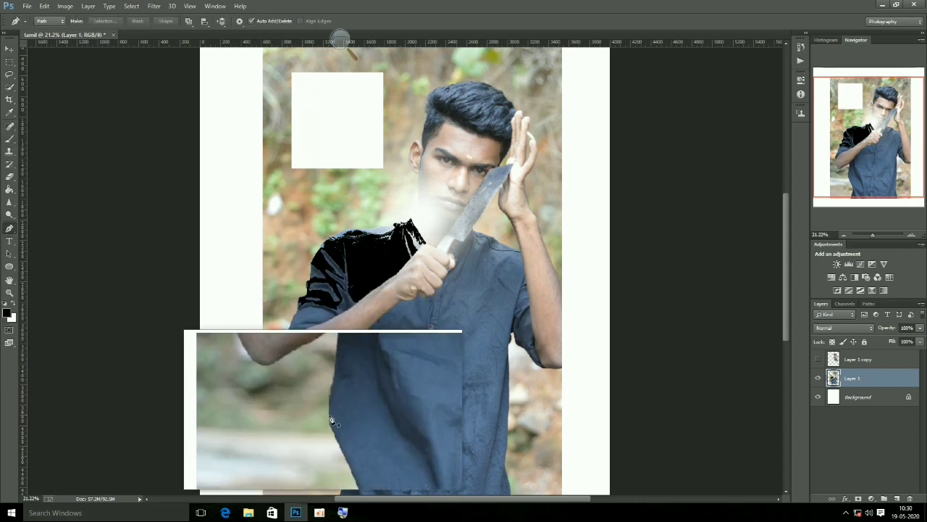
- Zoom in on the lower shirt and start a Pen path up its left edge
{"action": "key", "text": "z"}
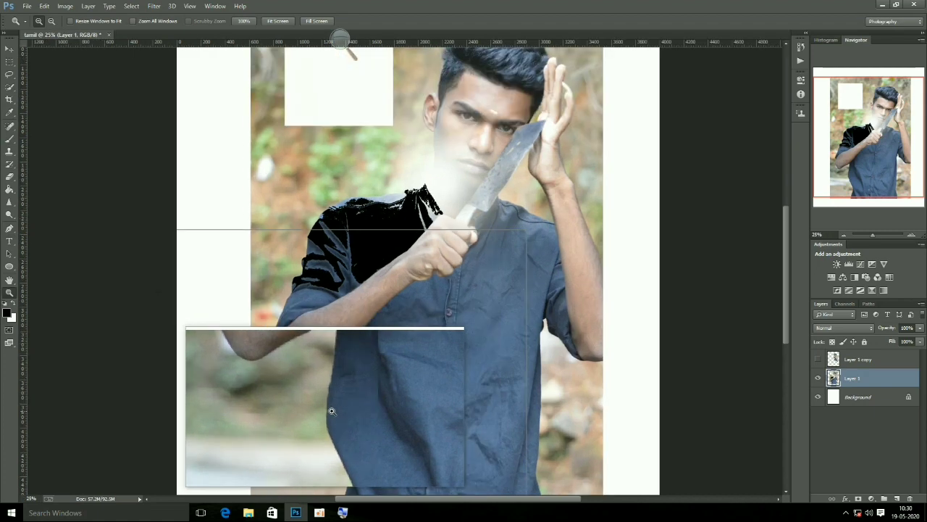
{"action": "left_click", "coordinate": [331, 415]}
{"action": "left_click", "coordinate": [333, 410]}
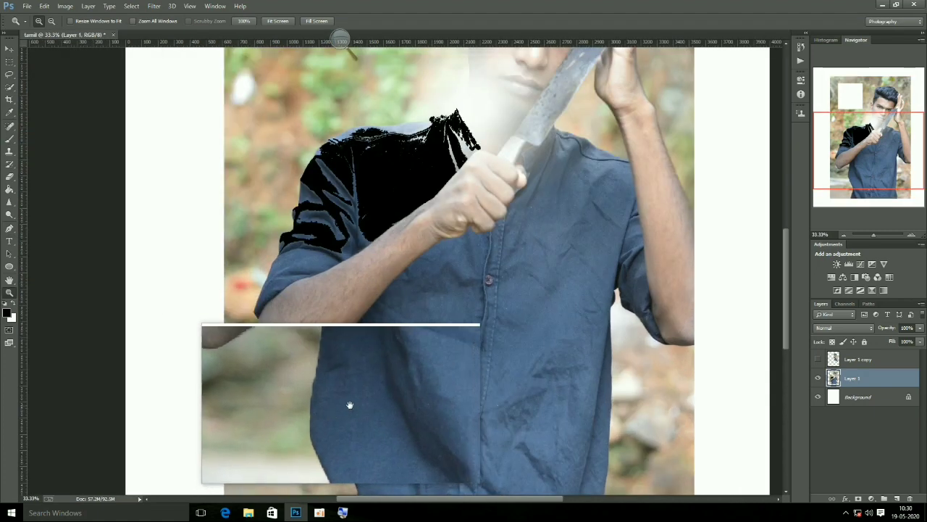
{"action": "left_click_drag", "start_coordinate": [349, 404], "coordinate": [400, 278]}
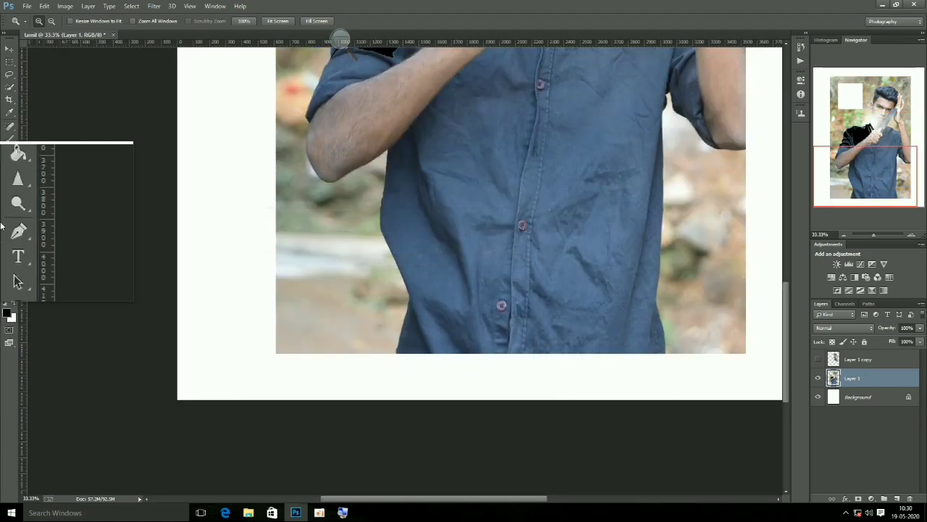
{"action": "left_click", "coordinate": [10, 228]}
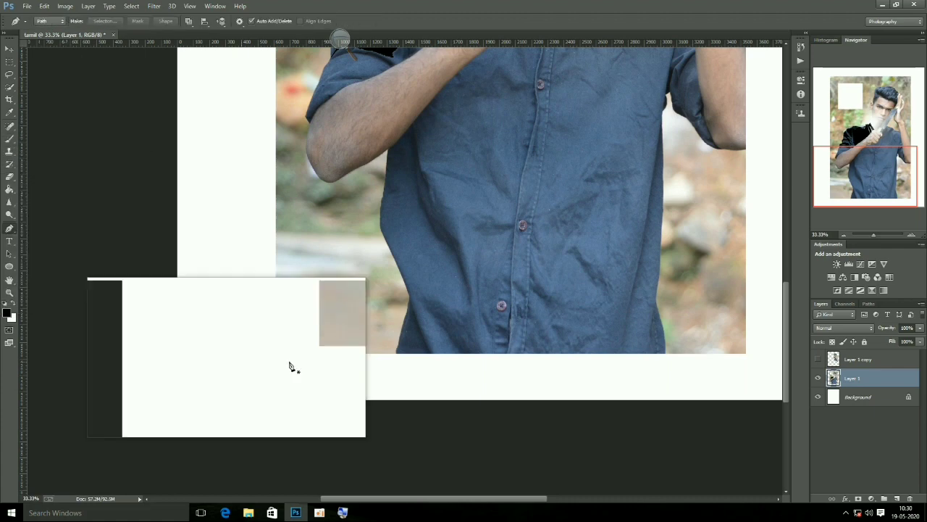
{"action": "left_click", "coordinate": [397, 356]}
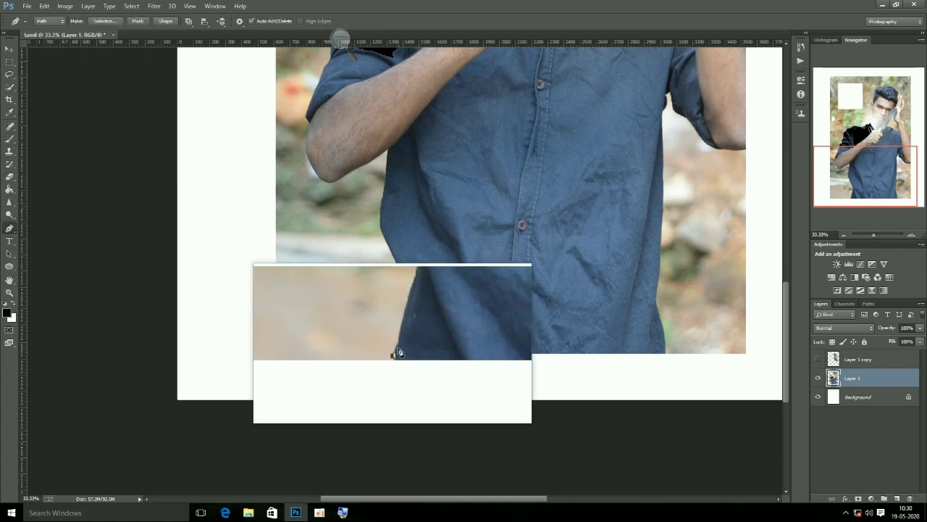
{"action": "left_click", "coordinate": [402, 278]}
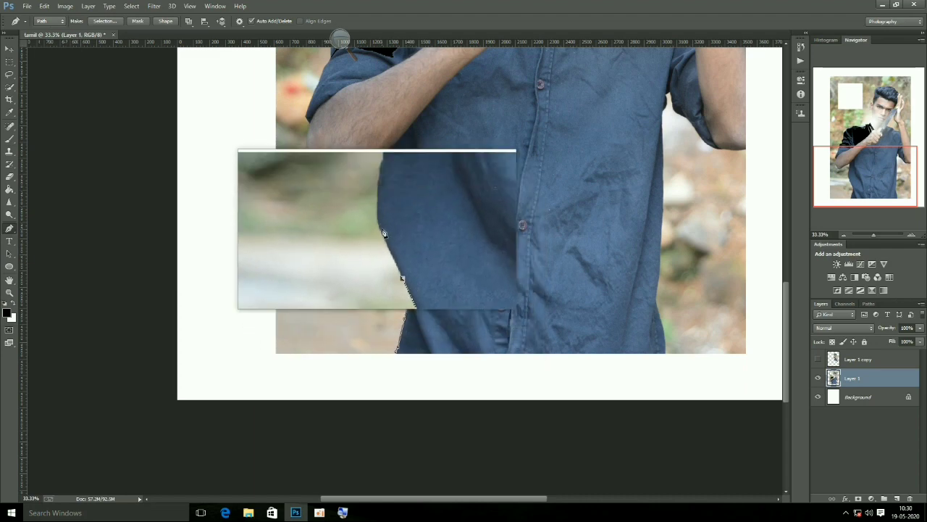
{"action": "left_click", "coordinate": [377, 250]}
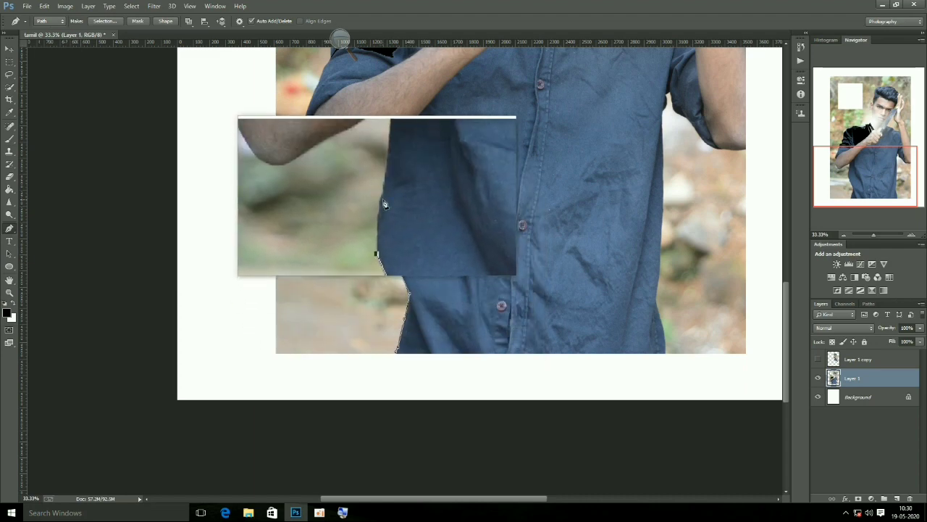
- Carry the path across to the shirt's right edge, close it, and turn it into a Layer 1 mask
{"action": "left_click", "coordinate": [384, 200]}
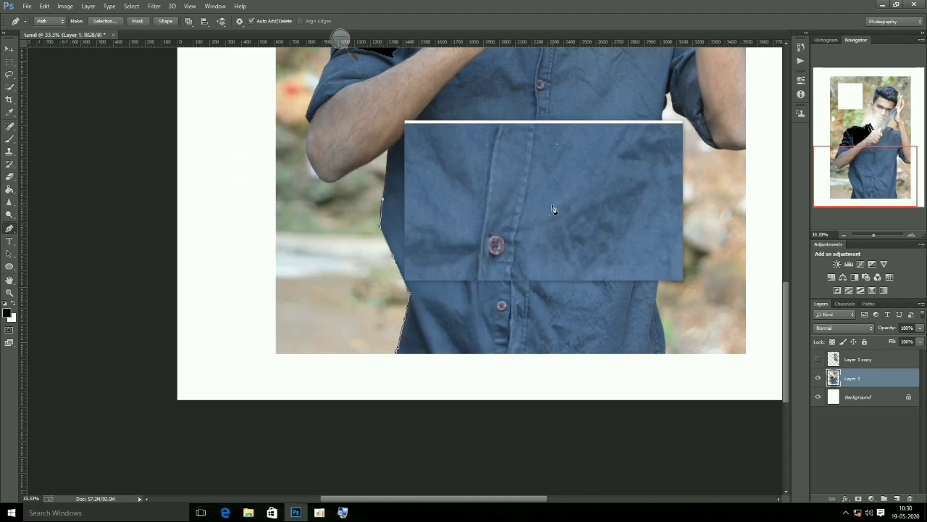
{"action": "left_click", "coordinate": [662, 187]}
{"action": "left_click", "coordinate": [654, 338]}
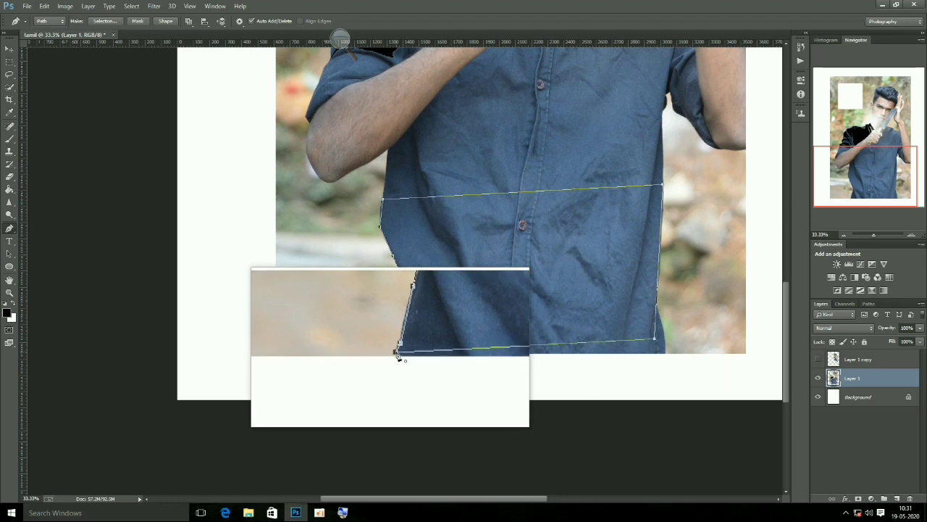
{"action": "left_click", "coordinate": [397, 355]}
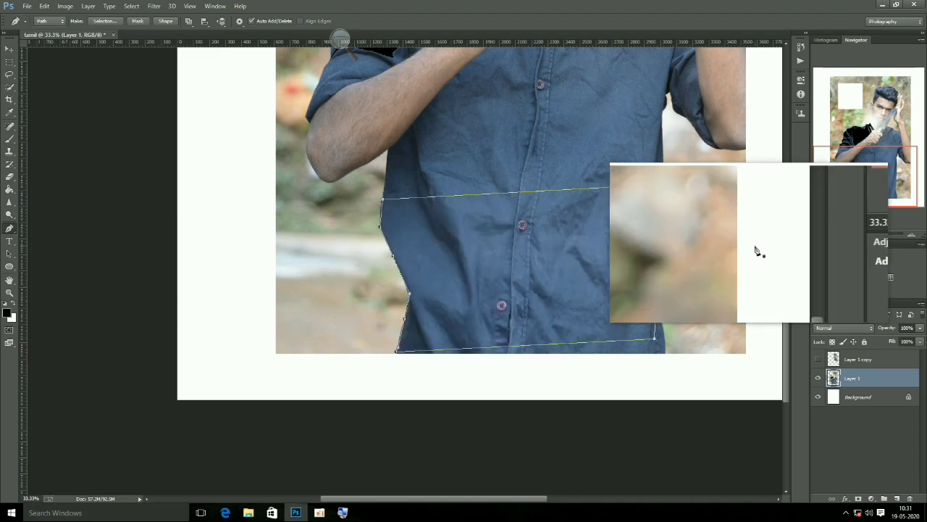
{"action": "left_click", "coordinate": [138, 21]}
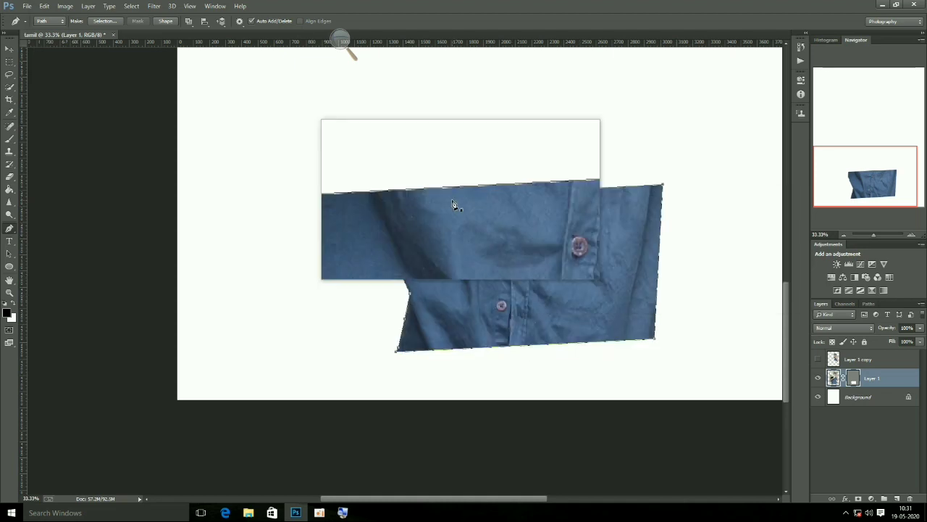
- Soften the shirt piece's right and left edges with the Eraser
{"action": "left_click", "coordinate": [6, 64]}
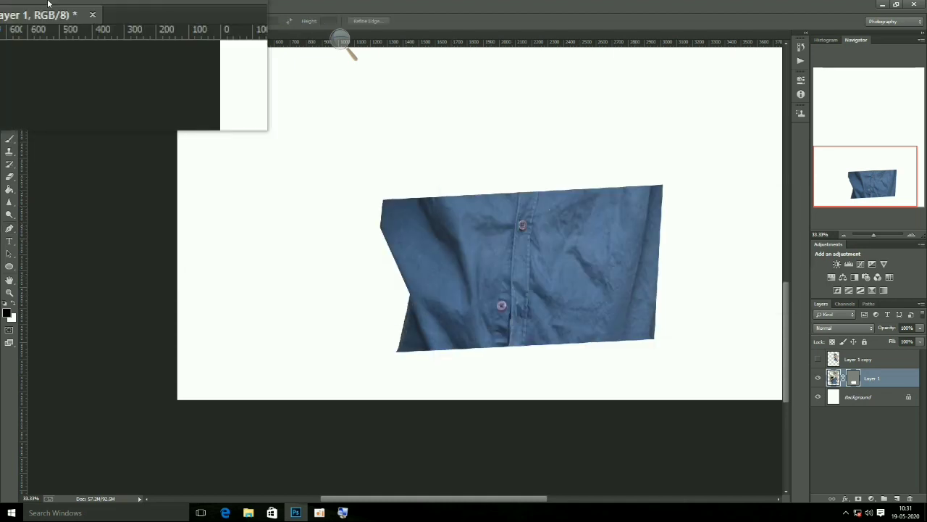
{"action": "left_click", "coordinate": [11, 175]}
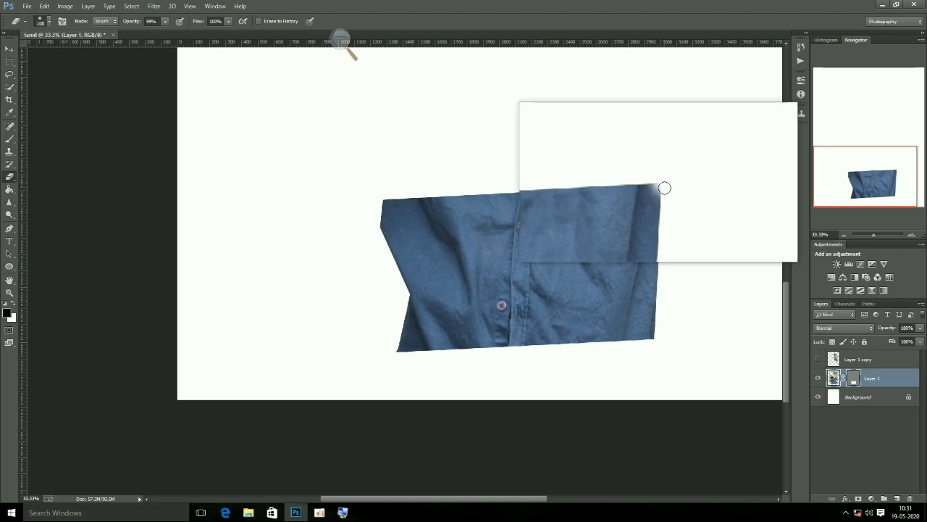
{"action": "left_click_drag", "start_coordinate": [664, 187], "coordinate": [652, 351]}
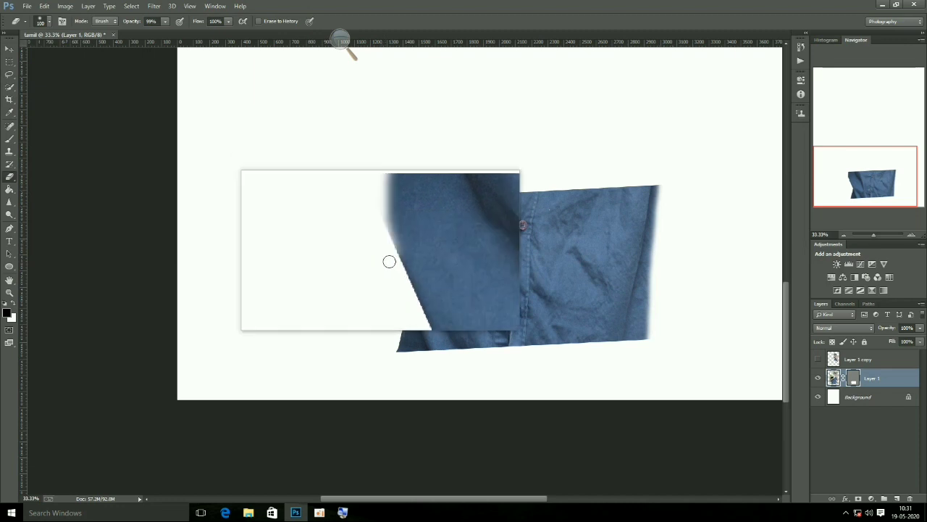
{"action": "left_click_drag", "start_coordinate": [382, 205], "coordinate": [403, 322]}
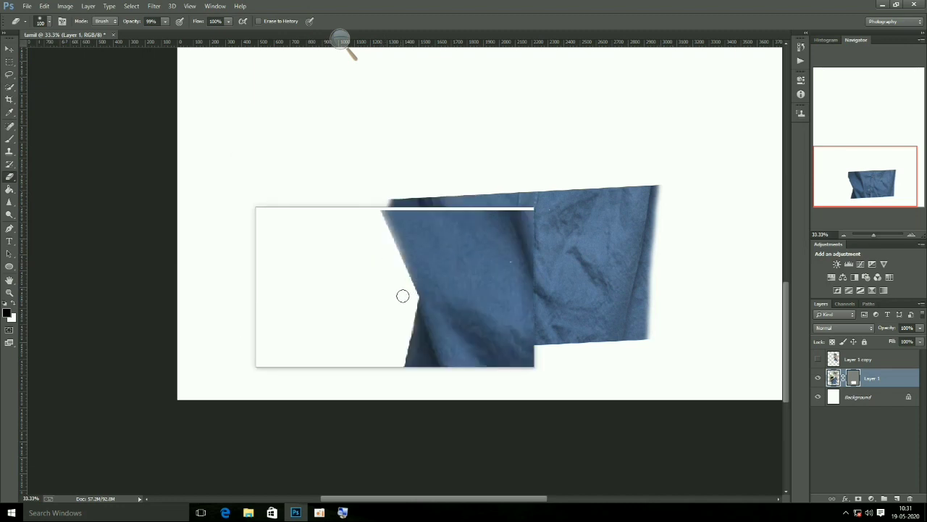
- Resize the brush tip, then draw a black 205 × 328 px ellipse left of the shirt
{"action": "left_click", "coordinate": [49, 22]}
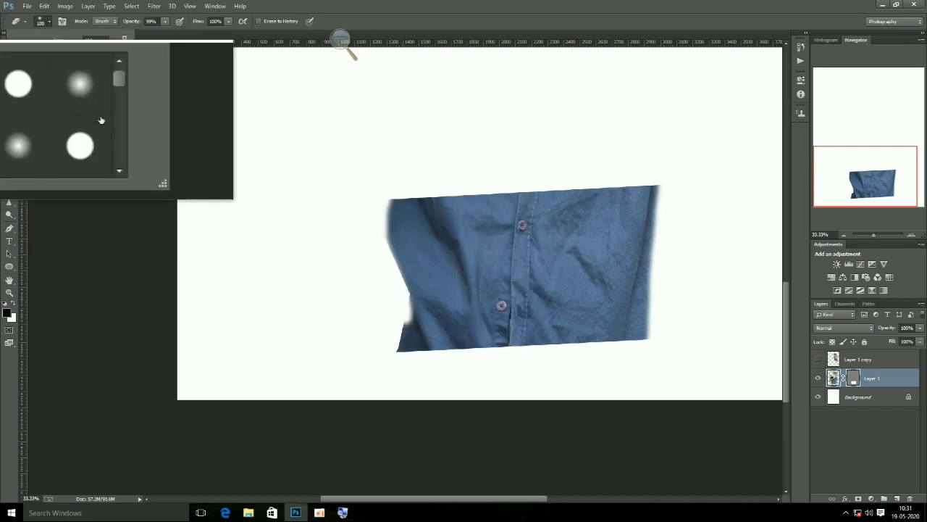
{"action": "left_click_drag", "start_coordinate": [112, 100], "coordinate": [110, 114]}
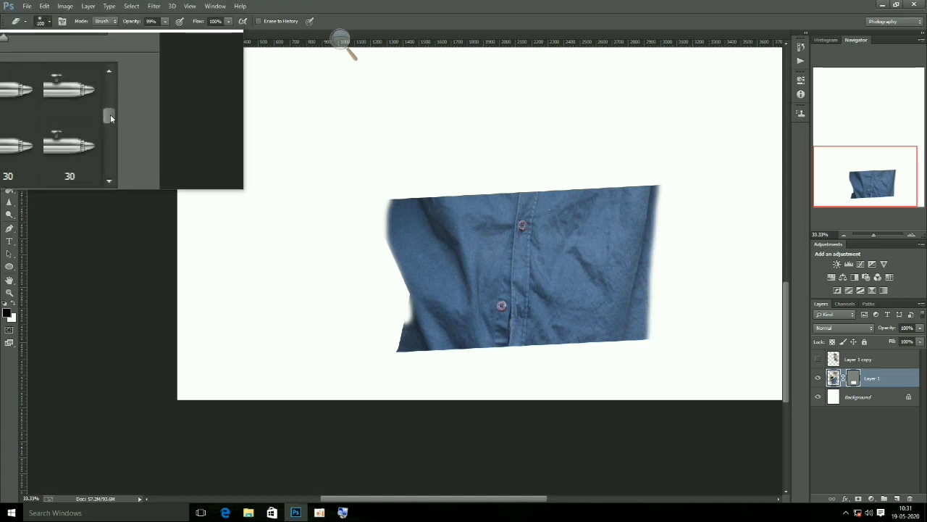
{"action": "left_click", "coordinate": [298, 139]}
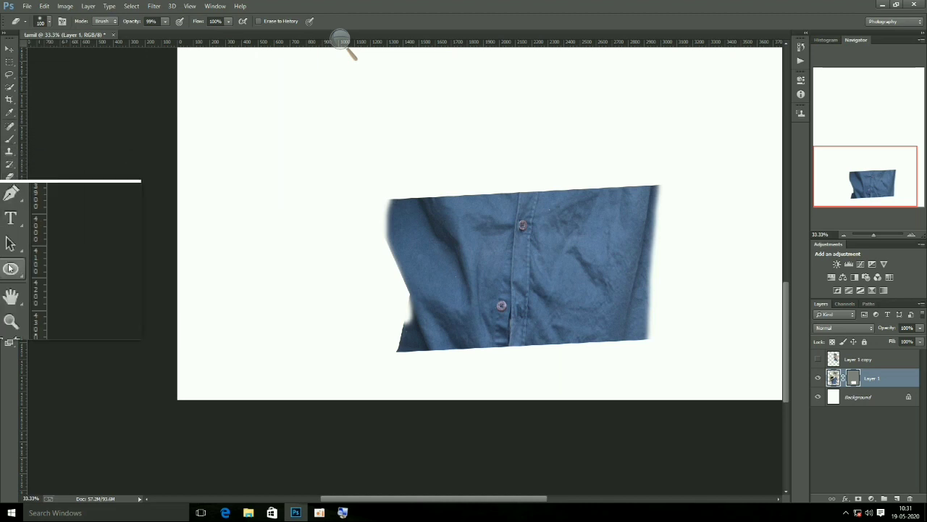
{"action": "left_click", "coordinate": [10, 269]}
{"action": "left_click_drag", "start_coordinate": [234, 136], "coordinate": [298, 241]}
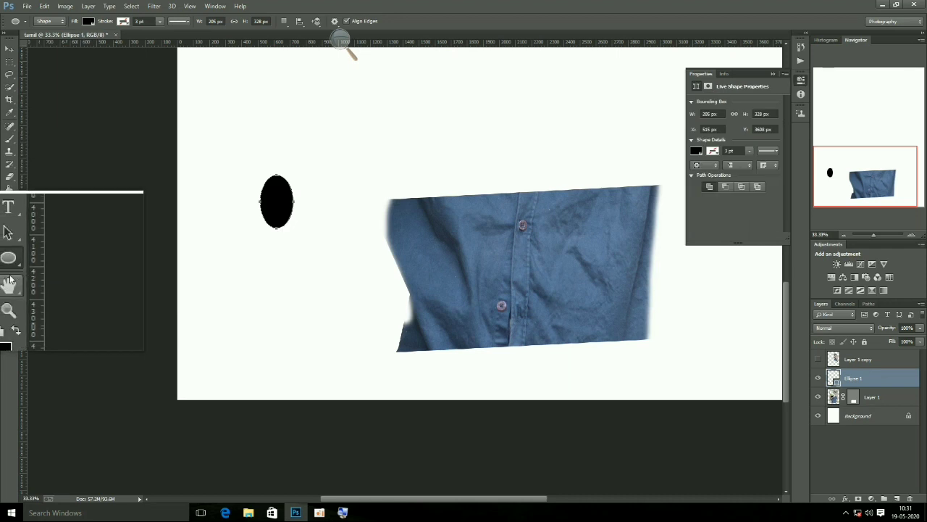
{"action": "left_click", "coordinate": [295, 236]}
{"action": "key", "text": "v"}
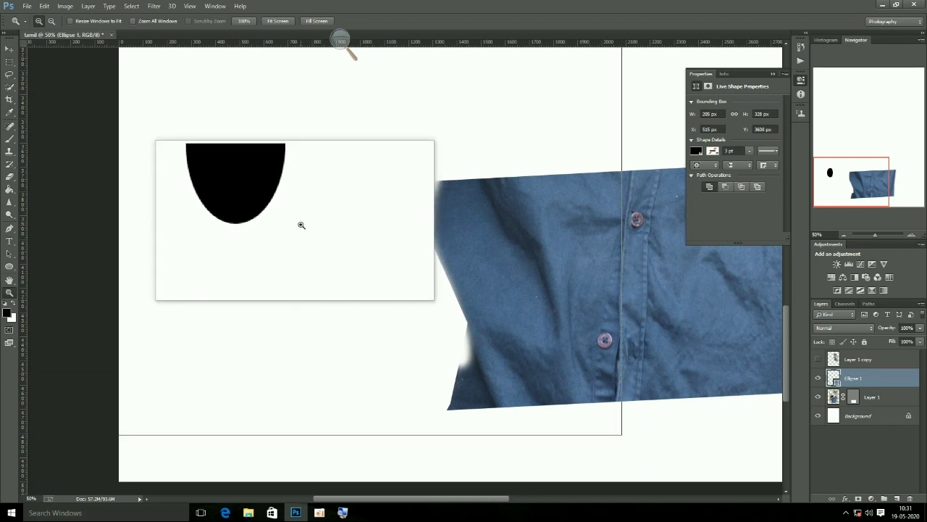
{"action": "left_click", "coordinate": [302, 225]}
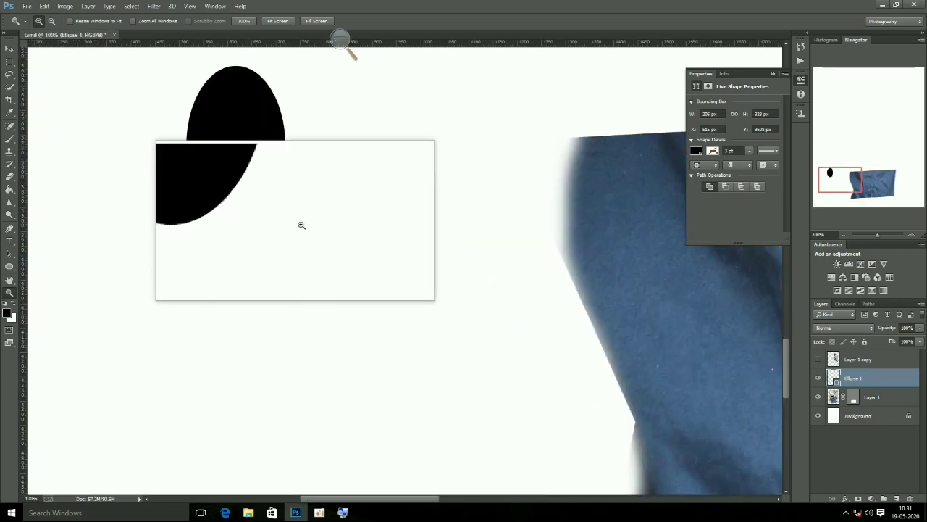
{"action": "left_click", "coordinate": [303, 223], "text": "alt"}
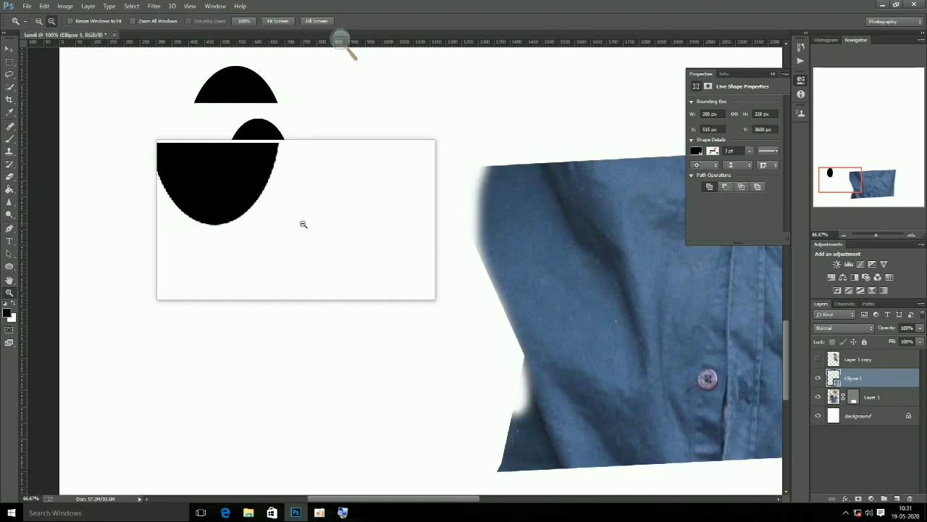
{"action": "left_click", "coordinate": [302, 224], "text": "alt"}
{"action": "left_click", "coordinate": [303, 224], "text": "alt"}
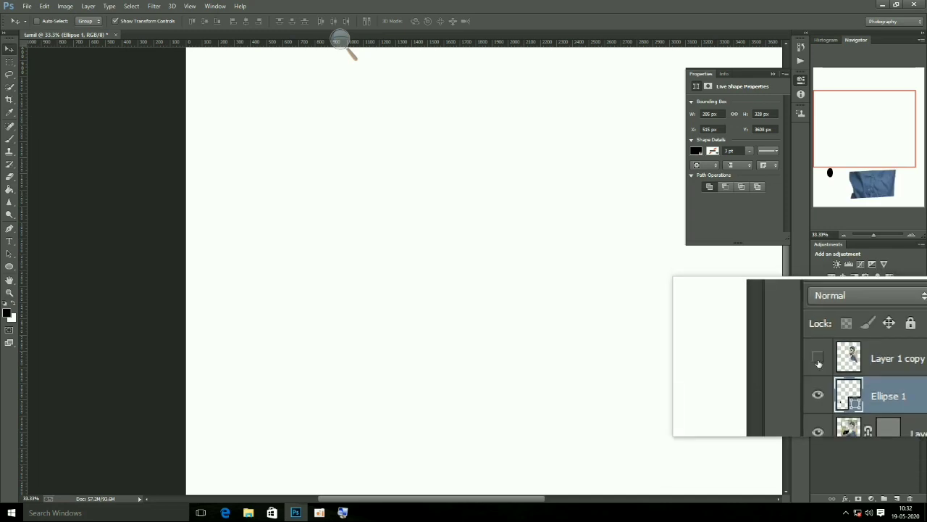
- Unhide Layer 1 copy's cut-out portrait and move the black ellipse up and right
{"action": "left_click", "coordinate": [818, 358]}
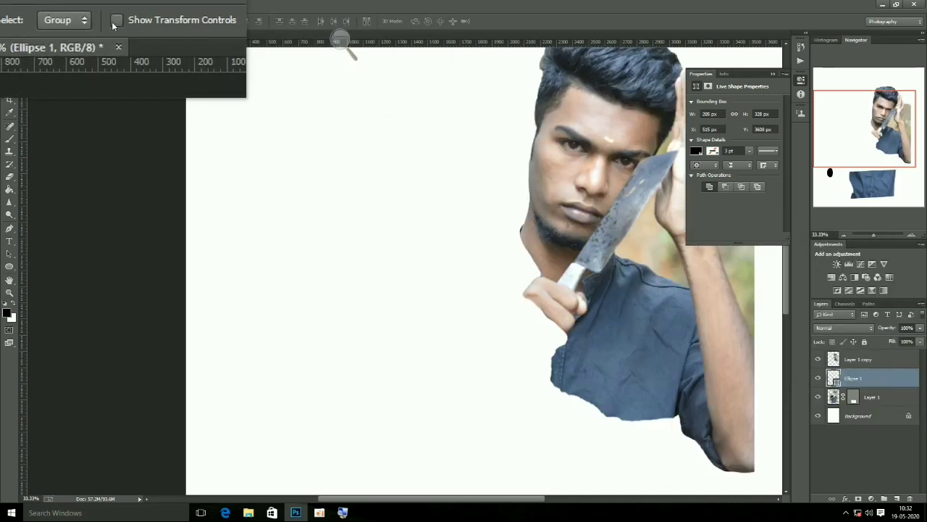
{"action": "mouse_move", "coordinate": [526, 250]}
{"action": "left_mouse_down"}
{"action": "mouse_move", "coordinate": [723, 318]}
{"action": "mouse_move", "coordinate": [612, 160]}
{"action": "left_mouse_up"}
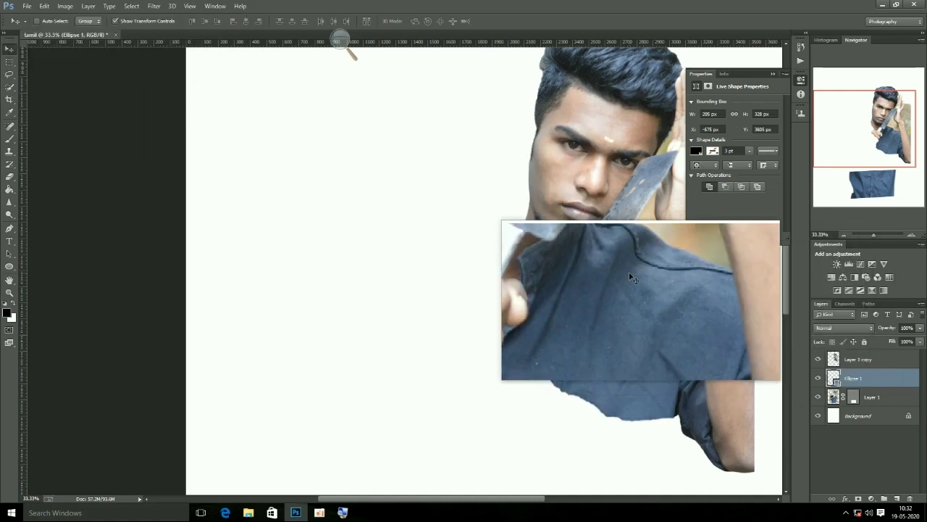